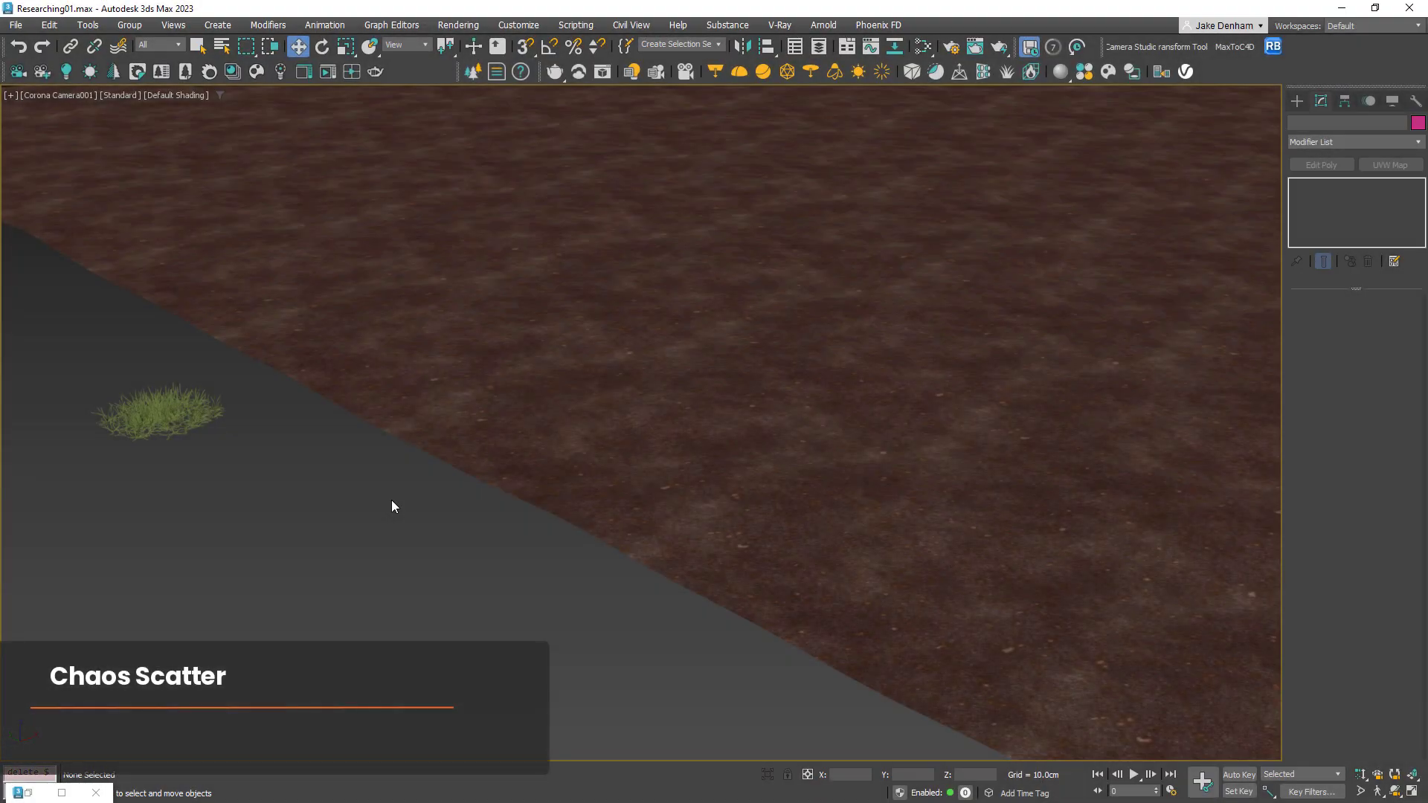
Step: Create a new Chaos Scatter object beside the grass clump
left_click(471, 462)
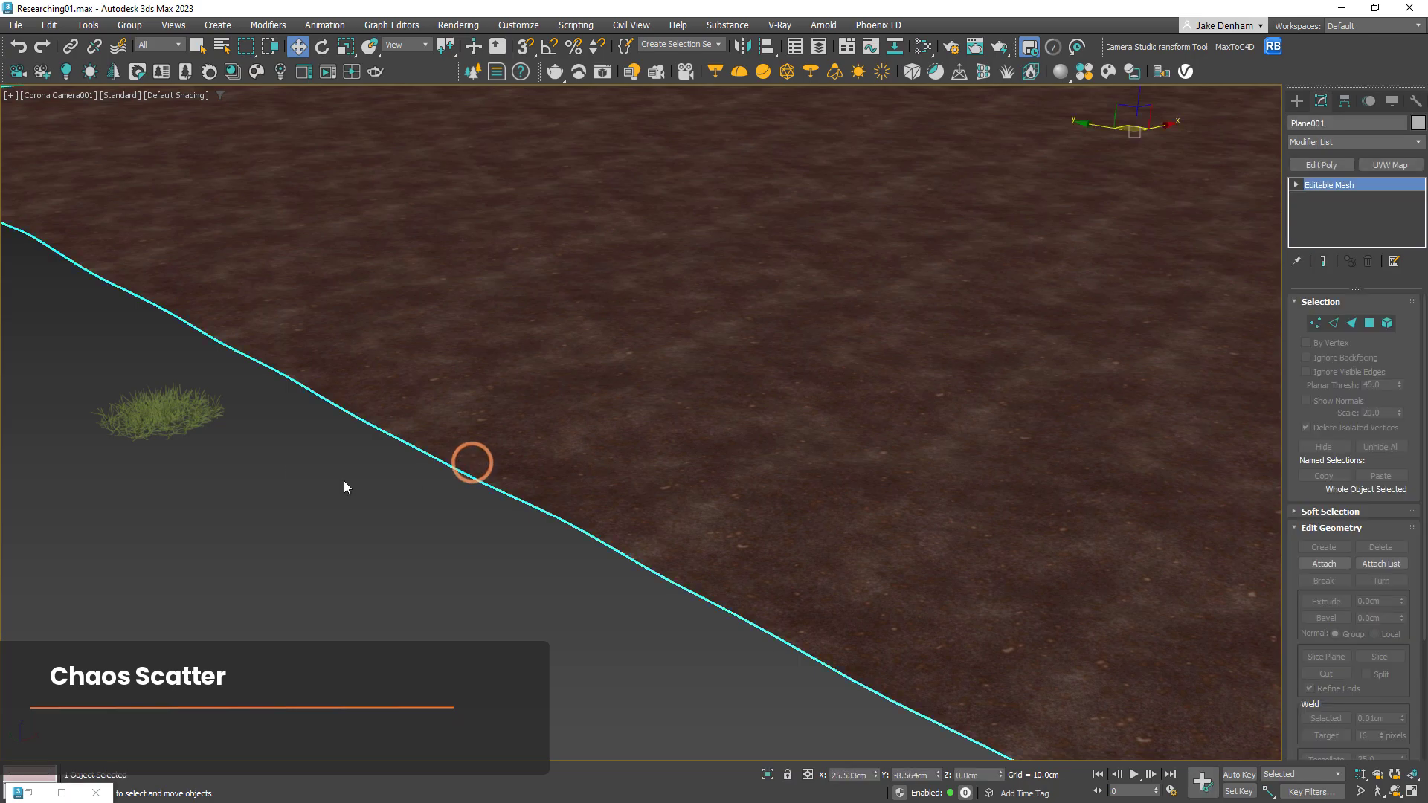
left_click(213, 409)
key("ctrl+d")
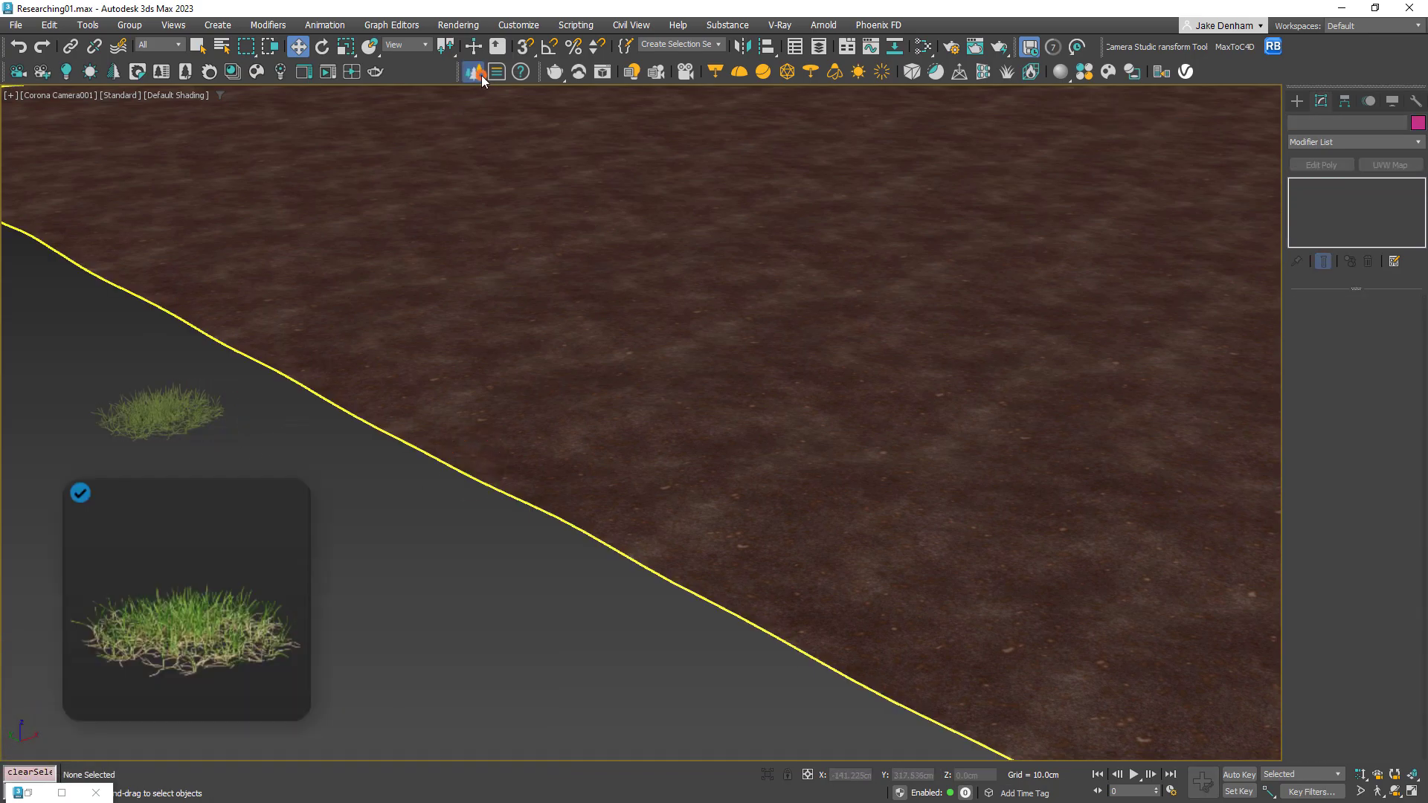
left_click(476, 73)
left_click(268, 435)
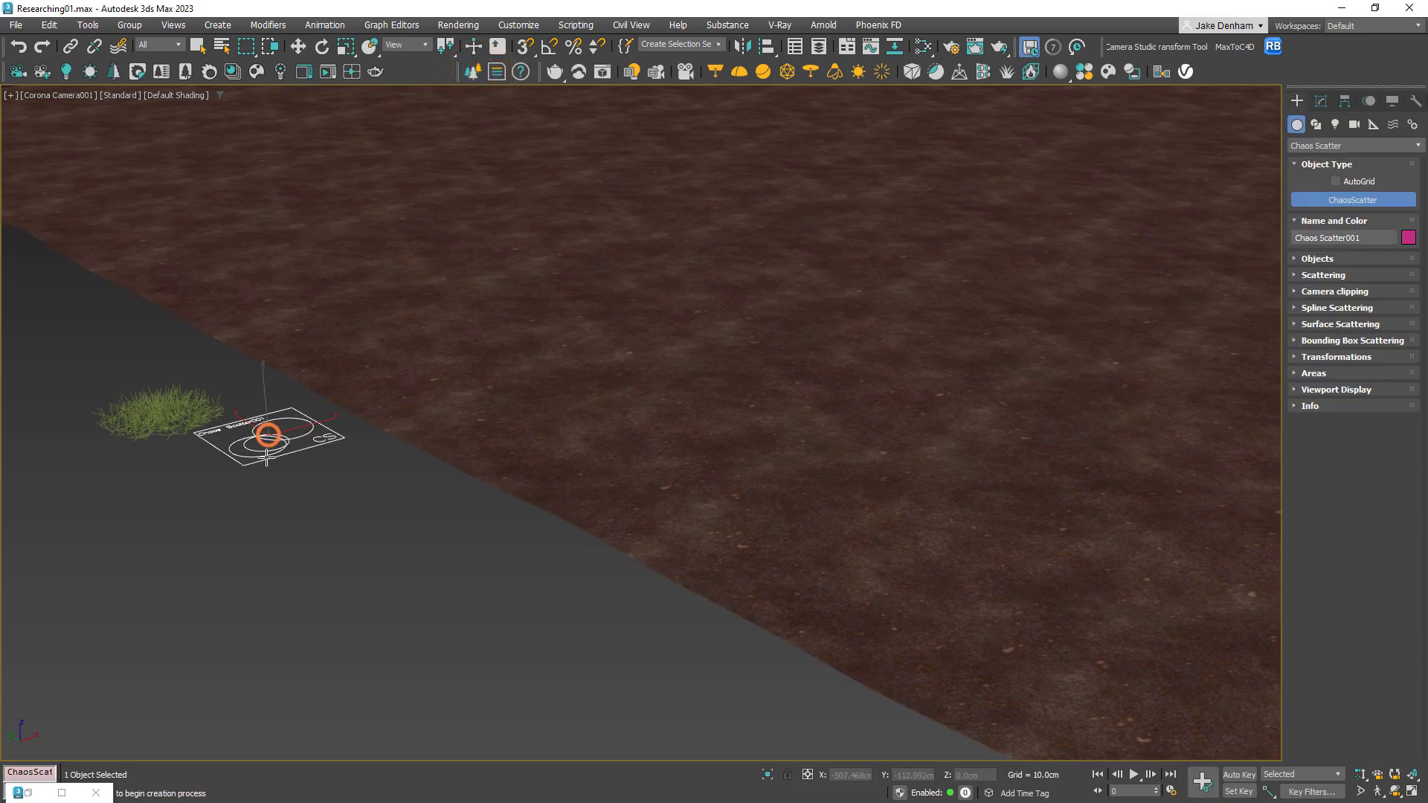
left_click_drag(266, 457, 291, 470)
Step: Set Plane001 as the scatter target and Field Grass as the instance, then preview in Corona IR
left_click(1322, 101)
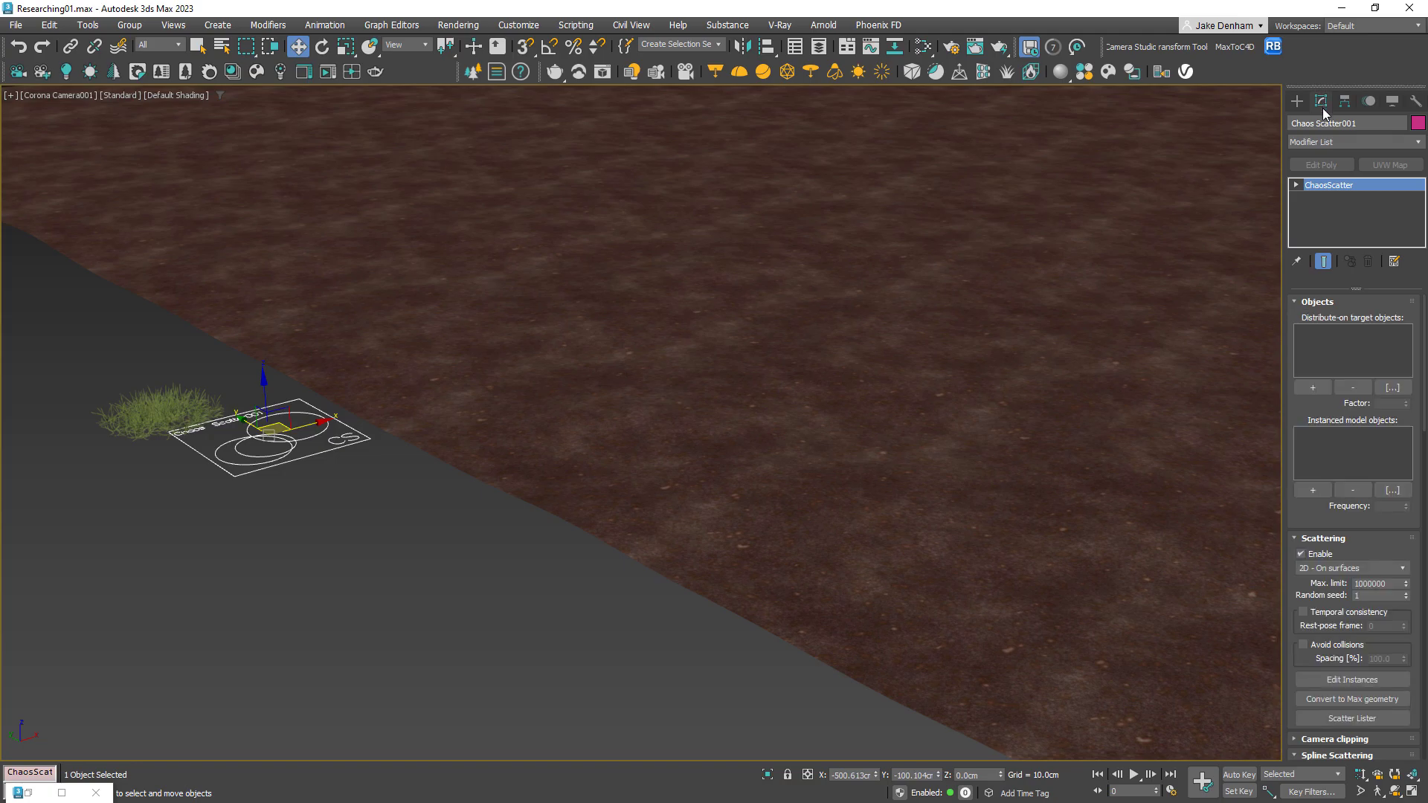
left_click(1313, 387)
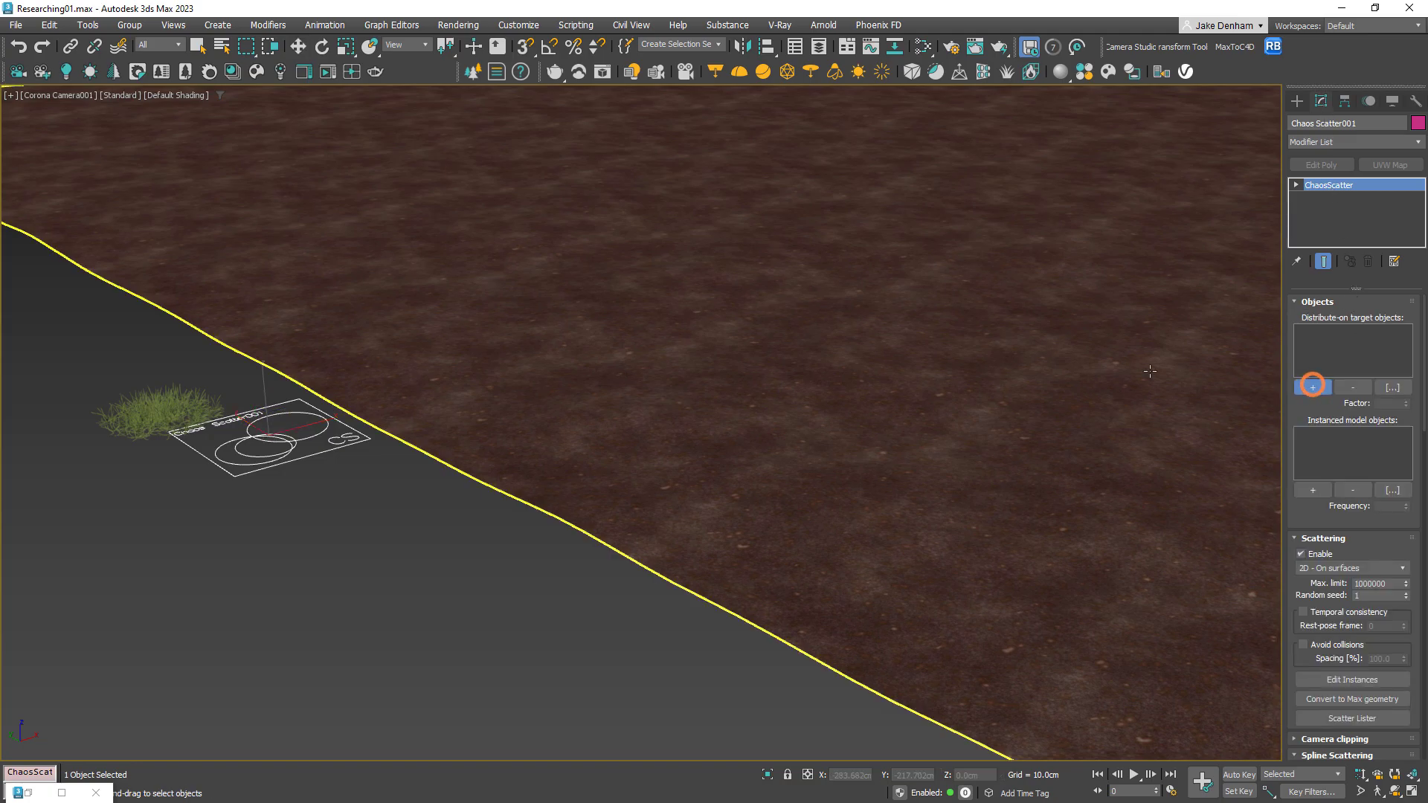
left_click(1074, 369)
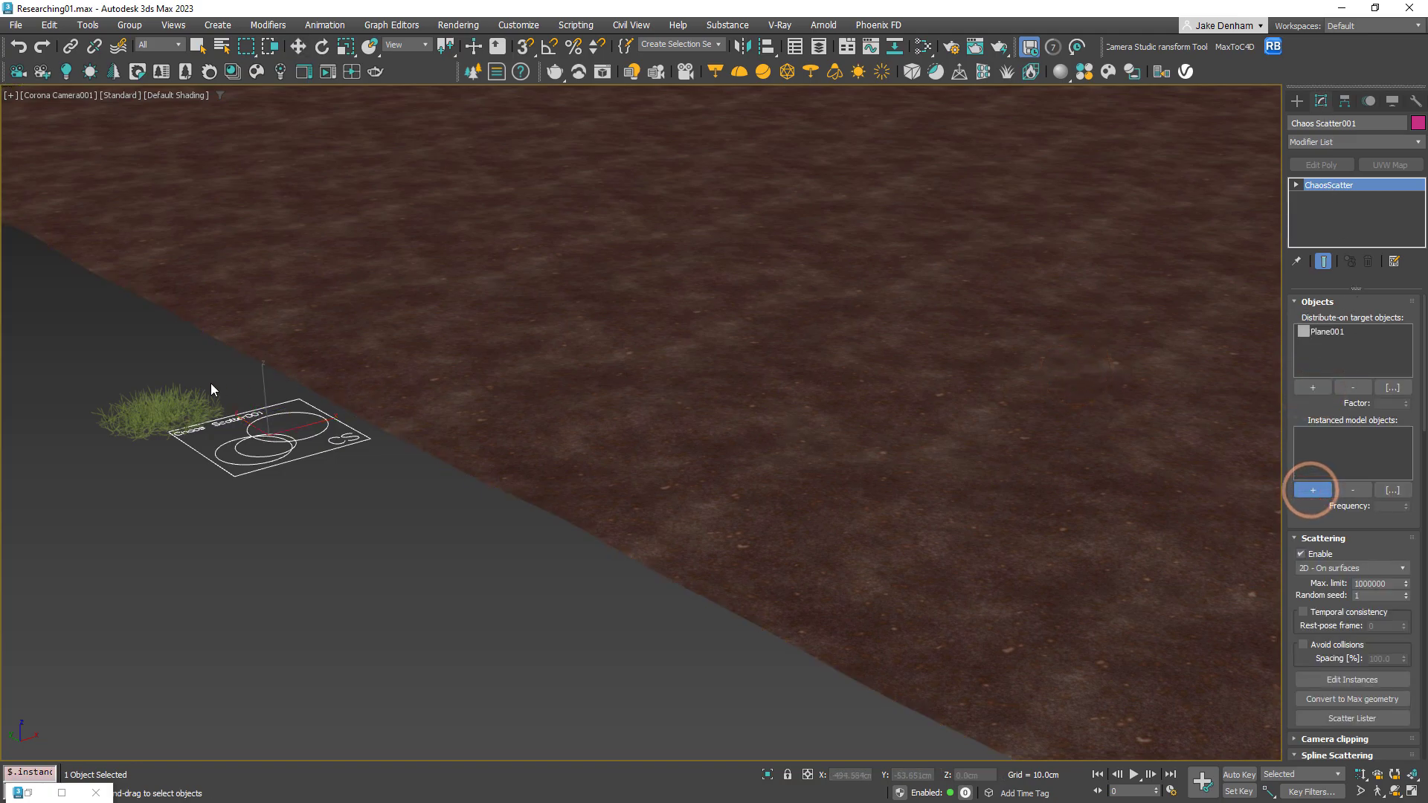
left_click(175, 406)
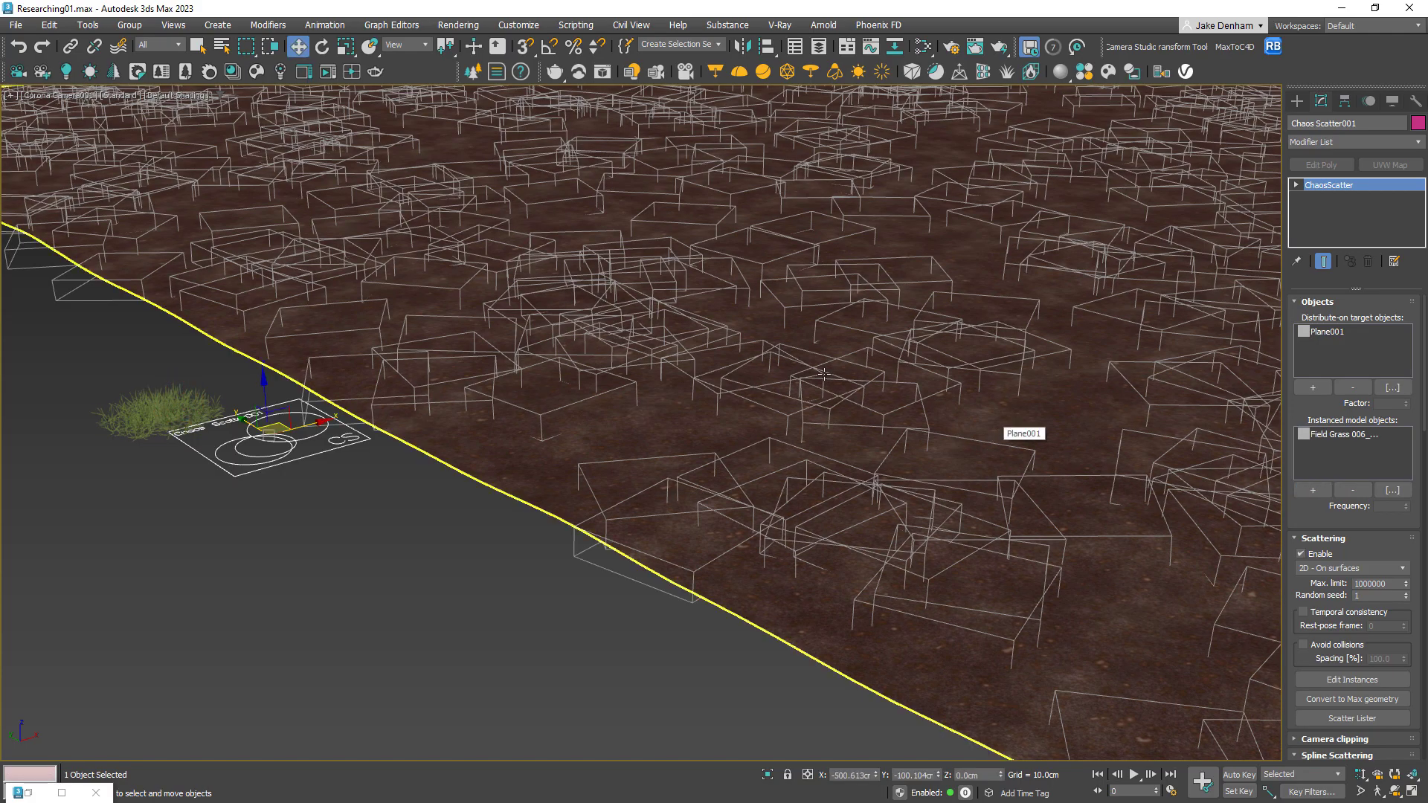
left_click(327, 74)
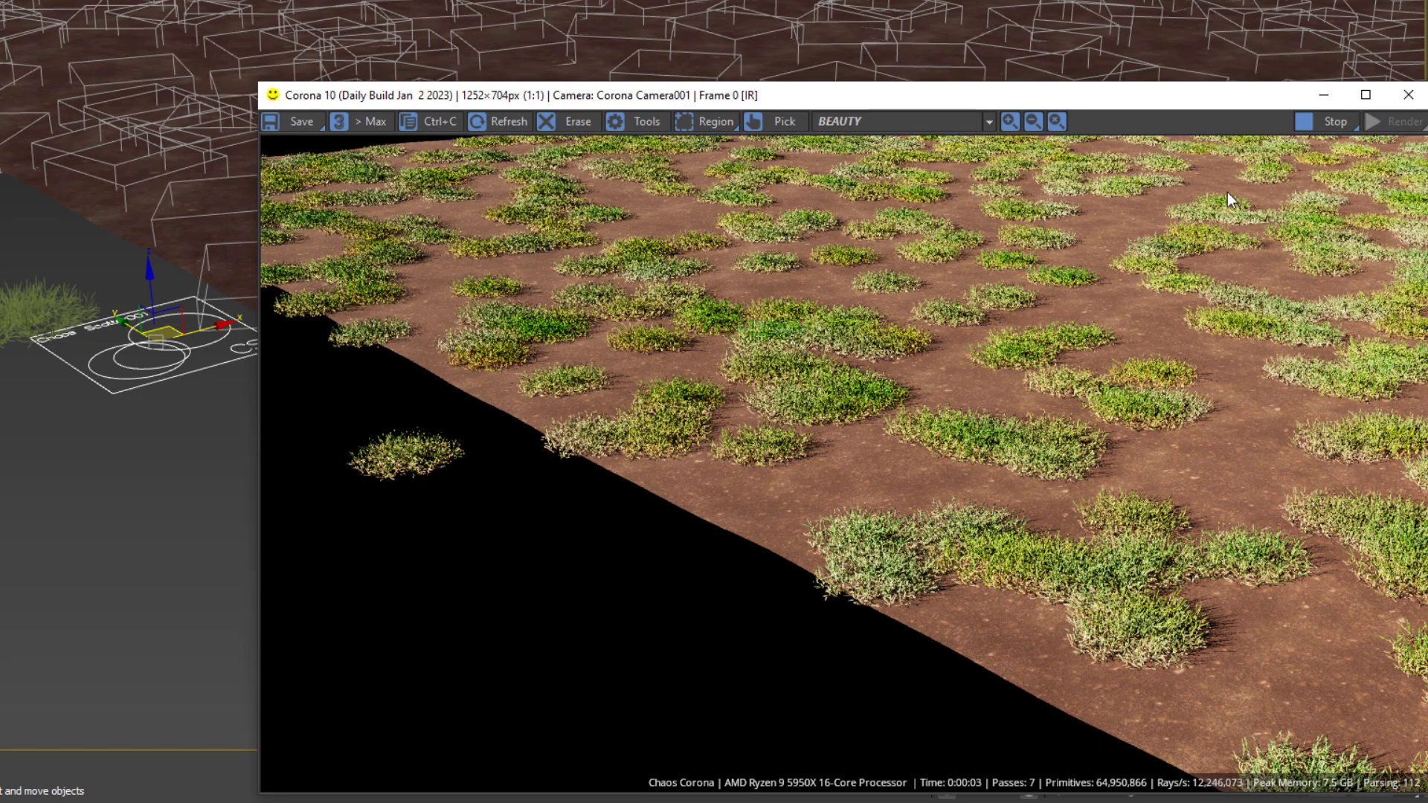
Step: Close the Corona render and set Surface Scattering to a count of 200 per 100 cm square
left_click(1329, 123)
left_click(1408, 94)
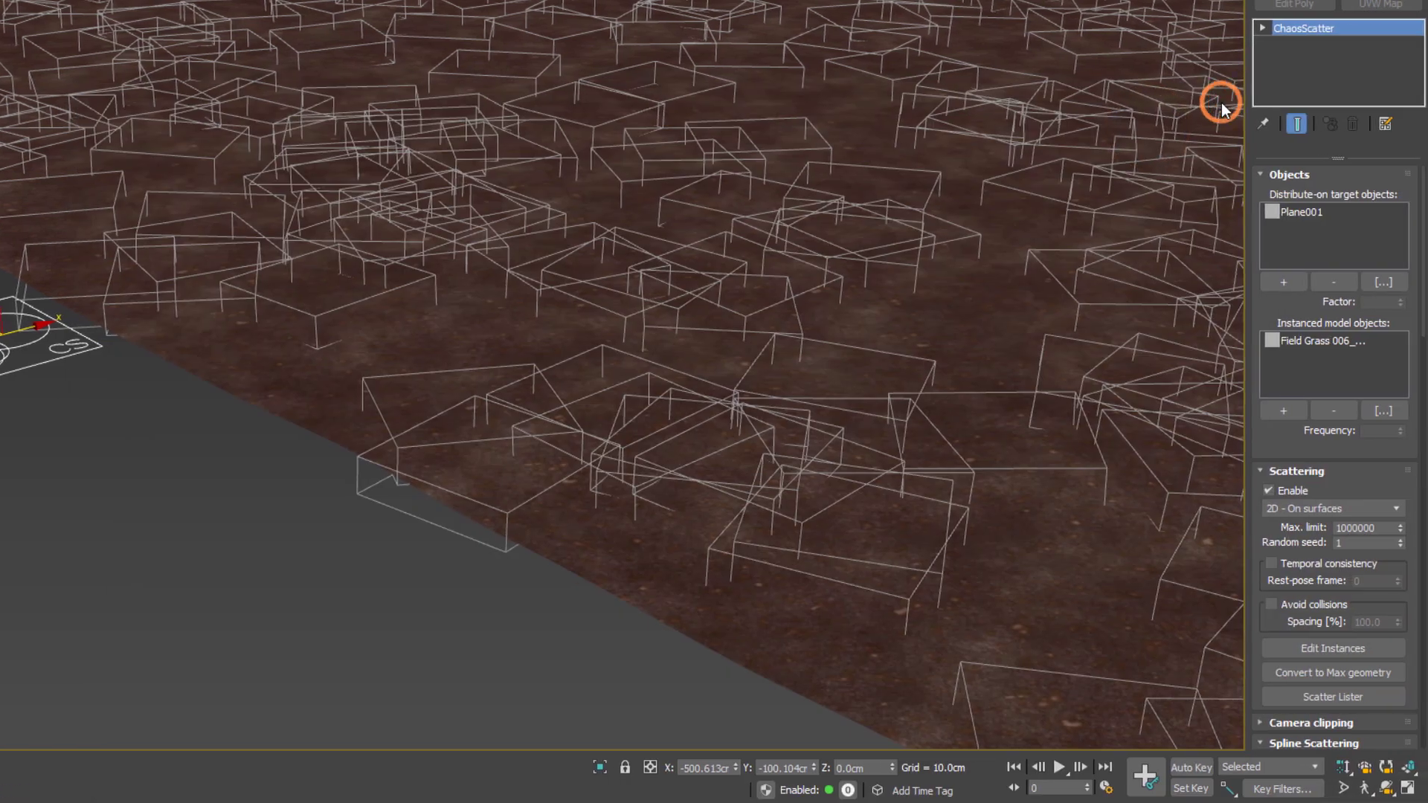
left_click_drag(1348, 458, 1356, 225)
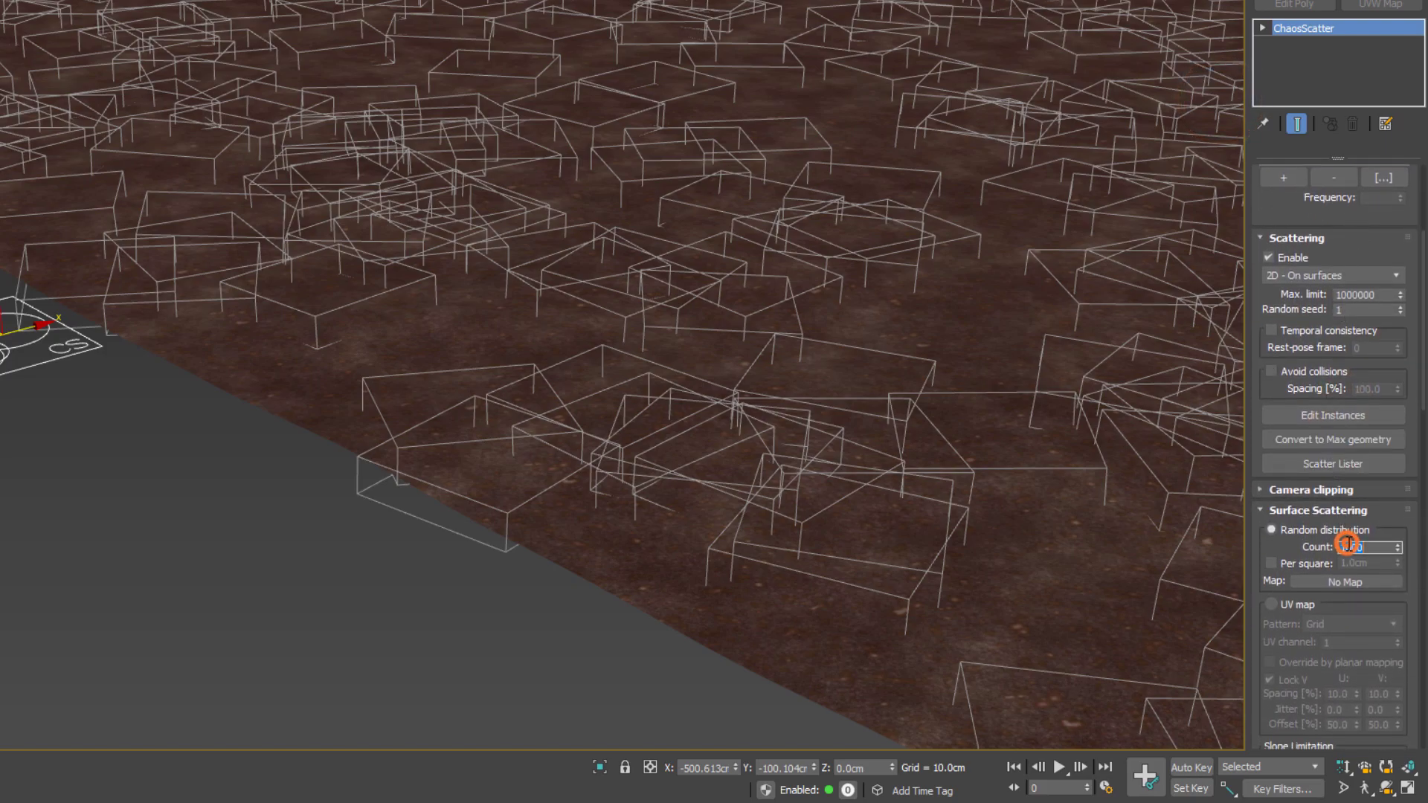
type("200")
left_click(1287, 563)
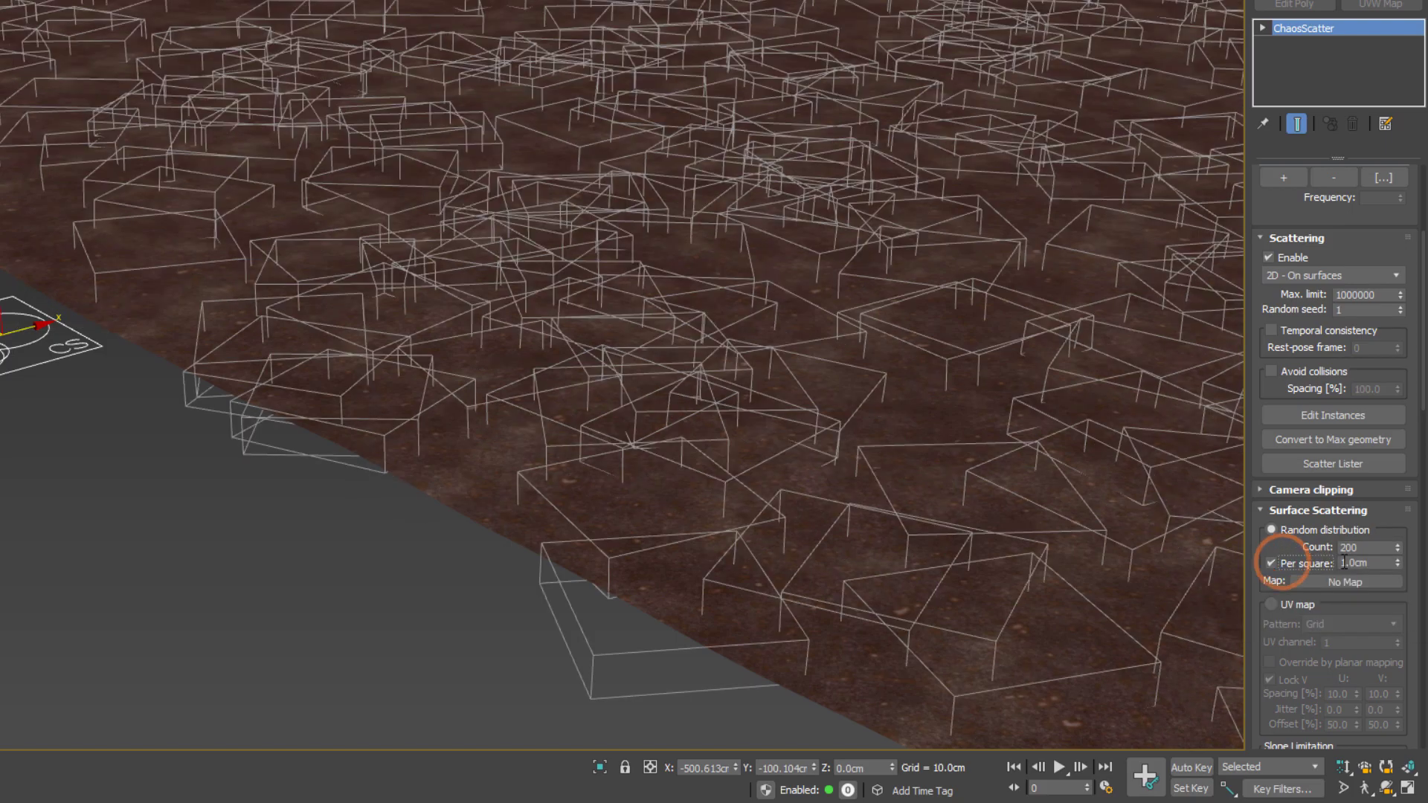
left_click(1350, 563)
type("100")
key("Return")
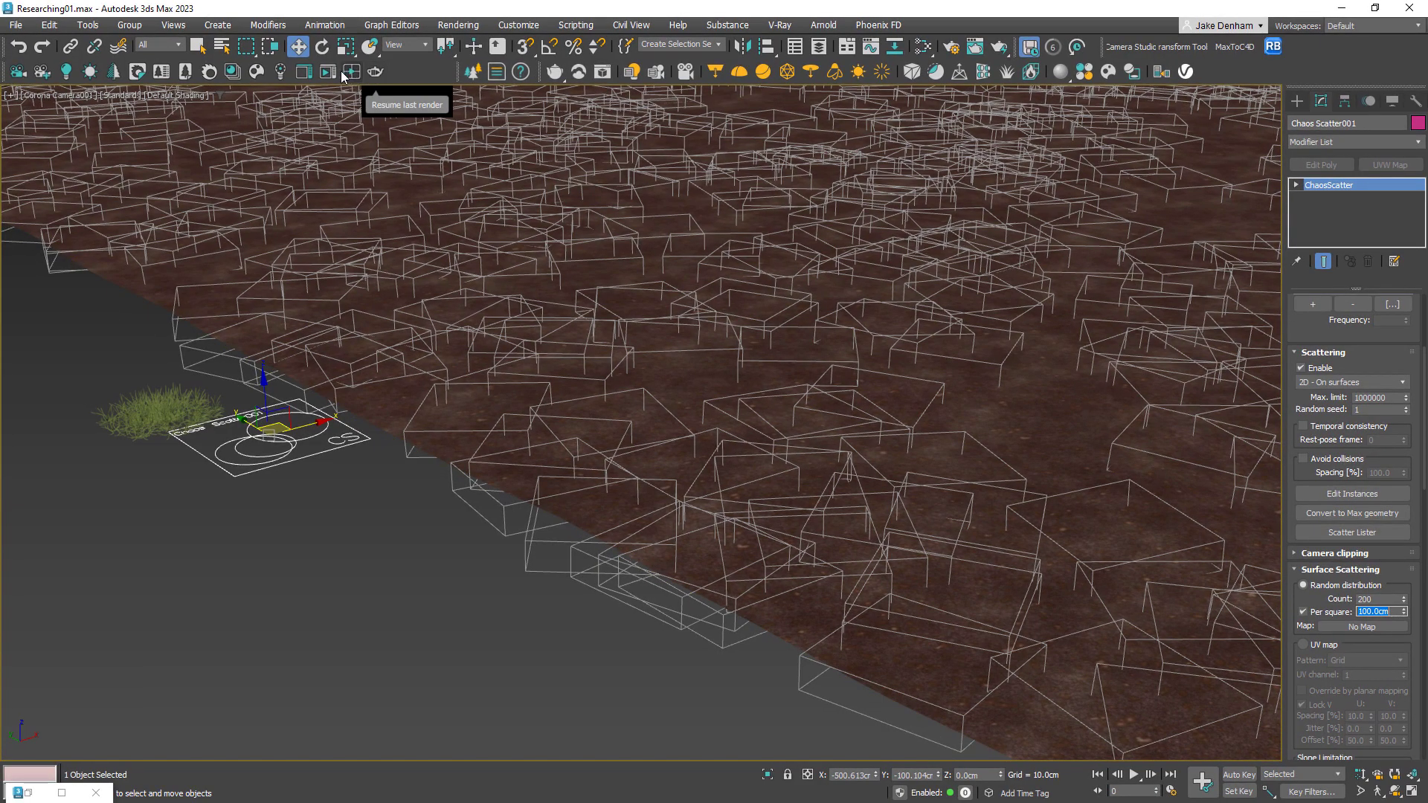
Step: Render the dense grass field at full quality and store it in the VFB history
left_click(304, 71)
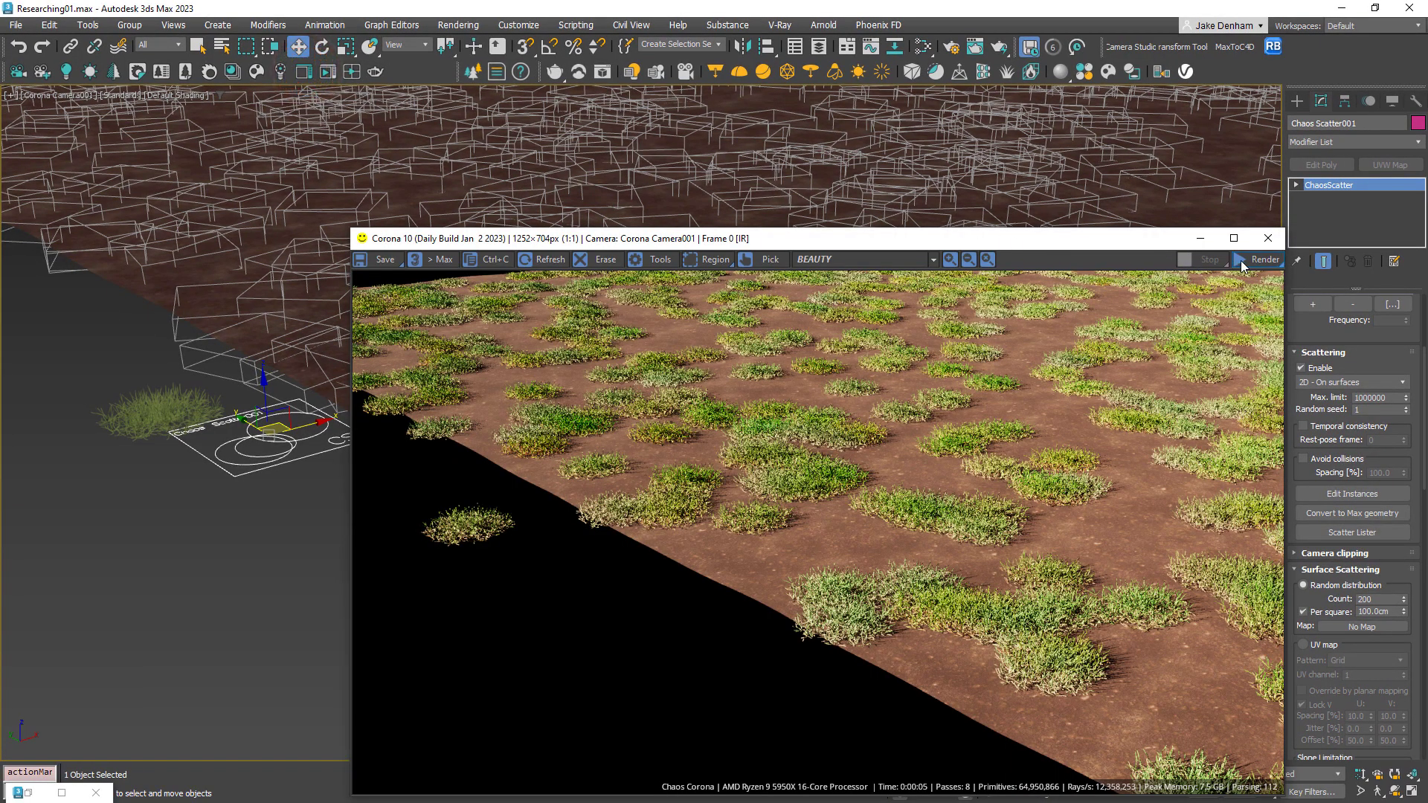
left_click(1240, 261)
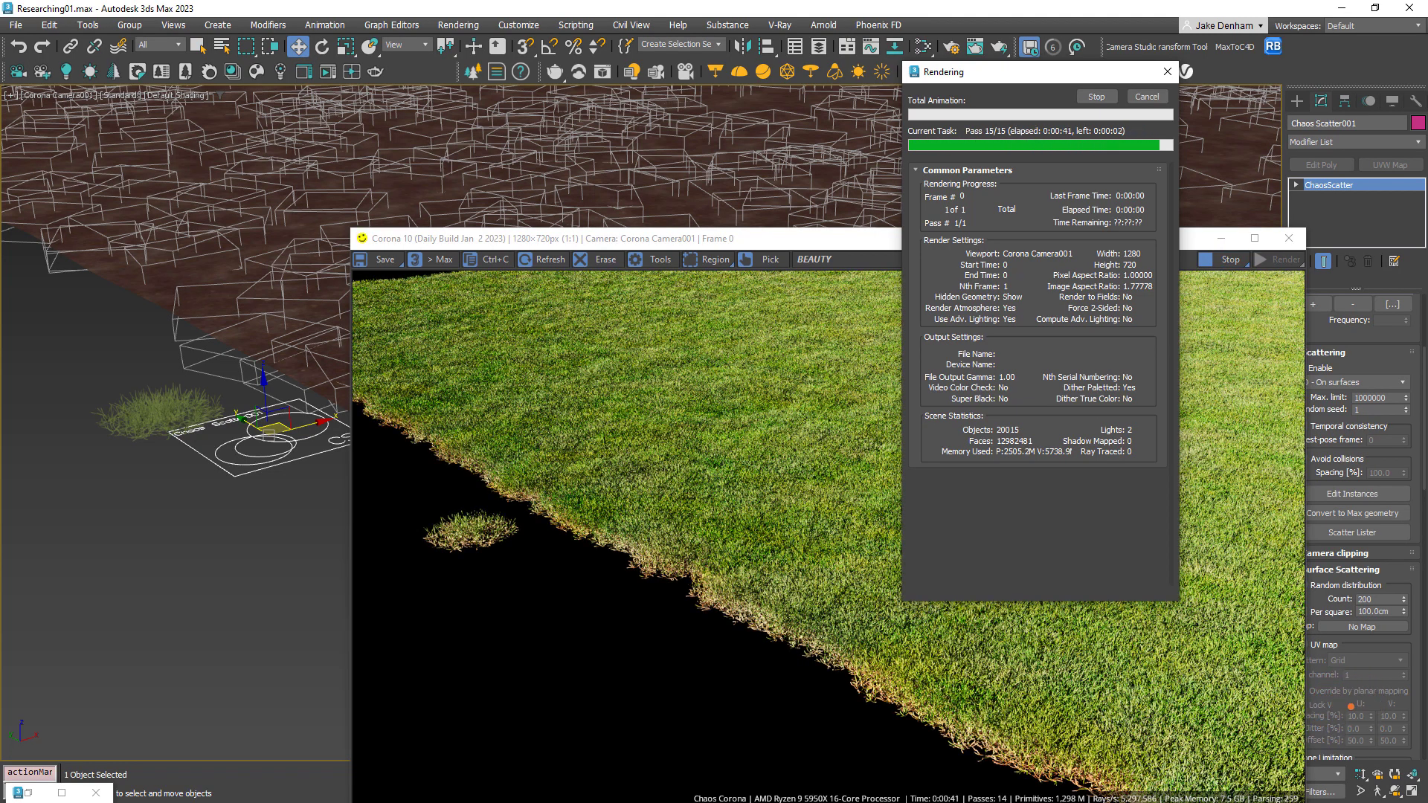
left_click(664, 258)
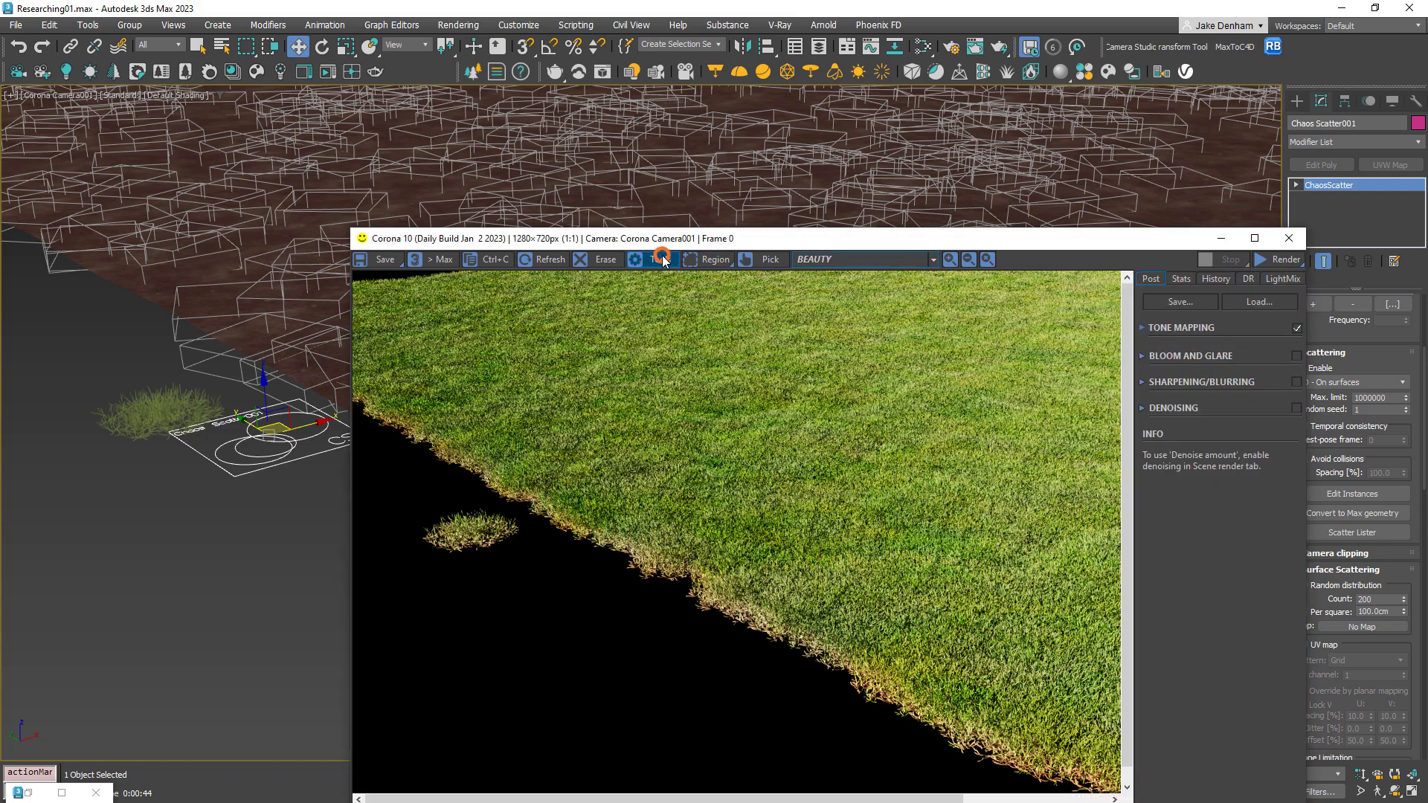
left_click(1218, 279)
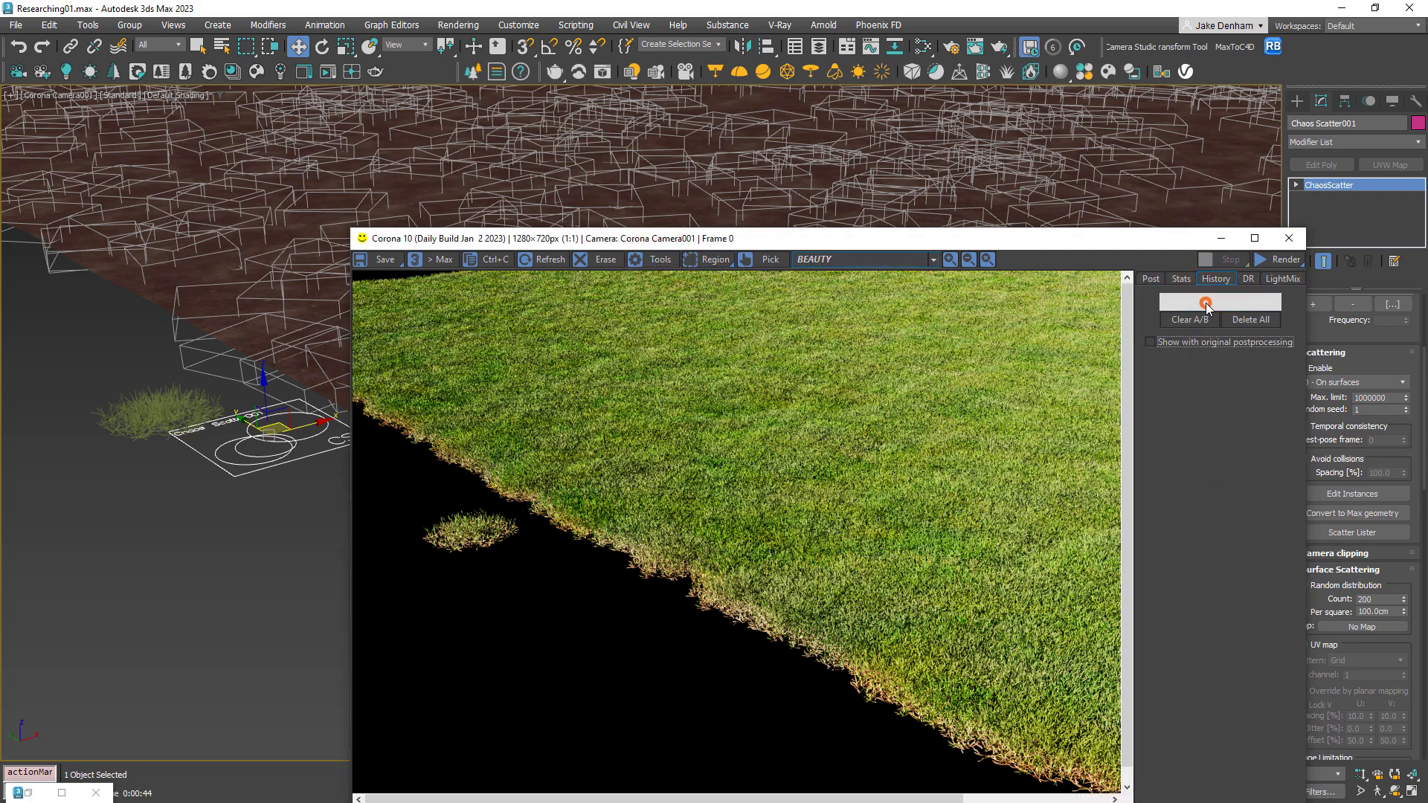
left_click(1205, 303)
left_click(655, 260)
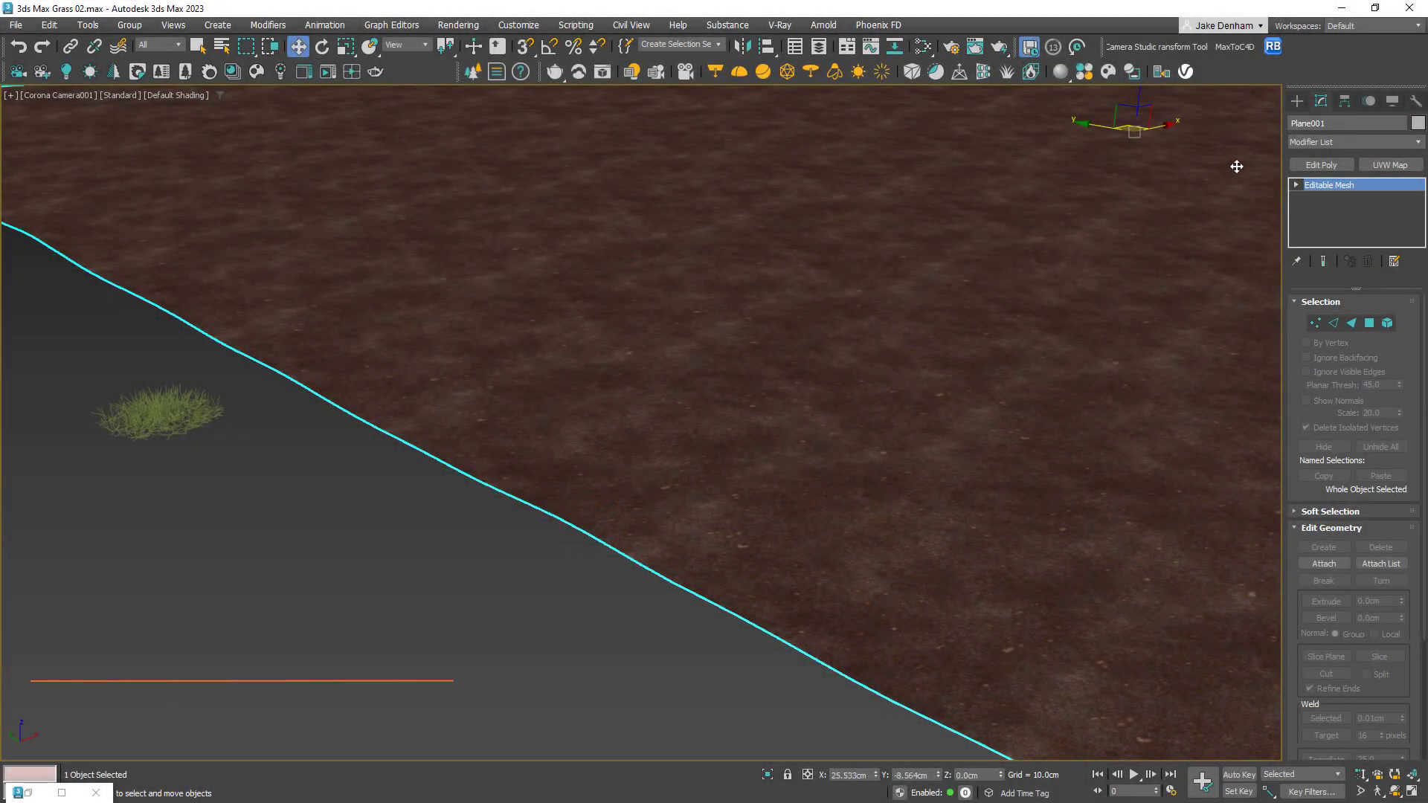
Step: Add a CoronaPatternMod to Plane001 with the Field Grass clump as pattern node, then start IR
left_click(1315, 142)
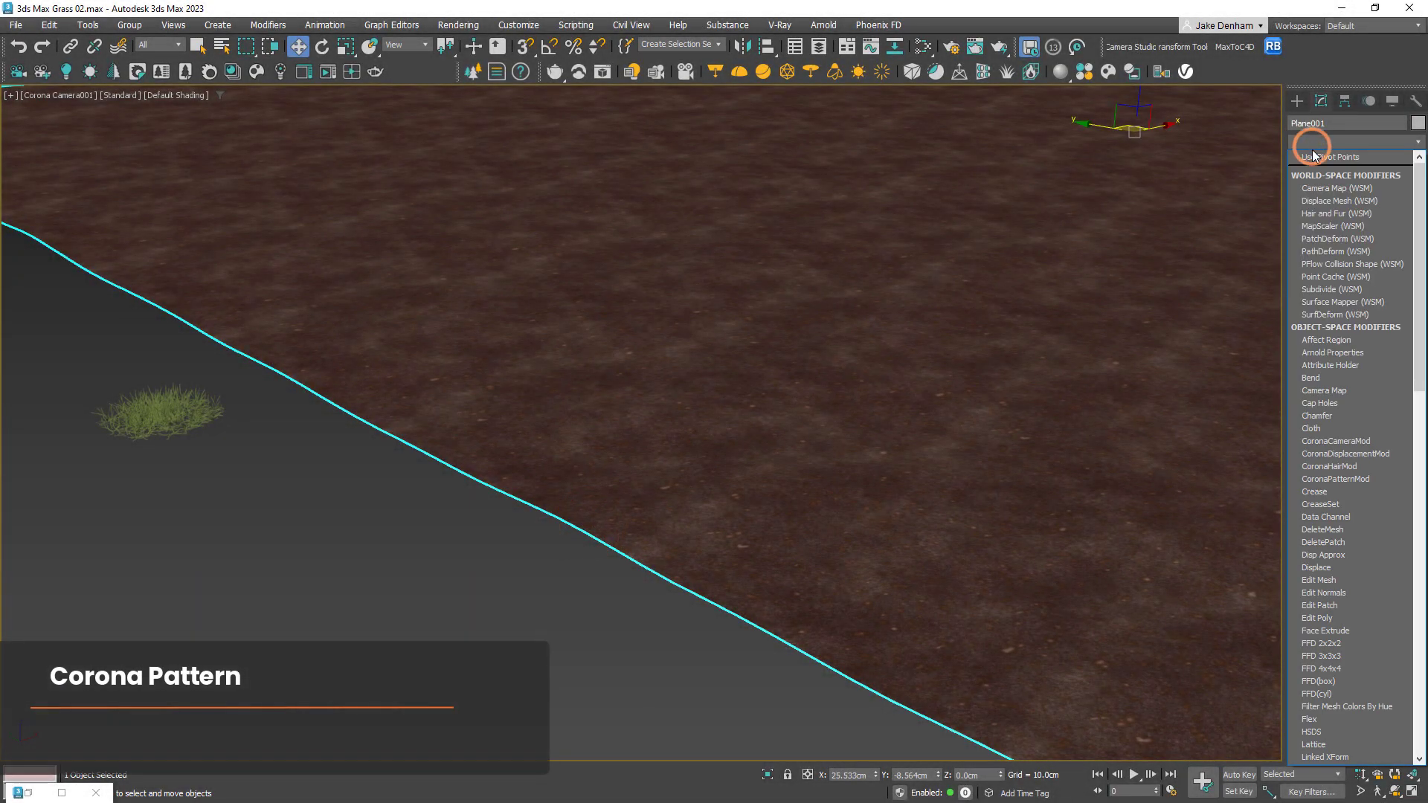
left_click(1357, 479)
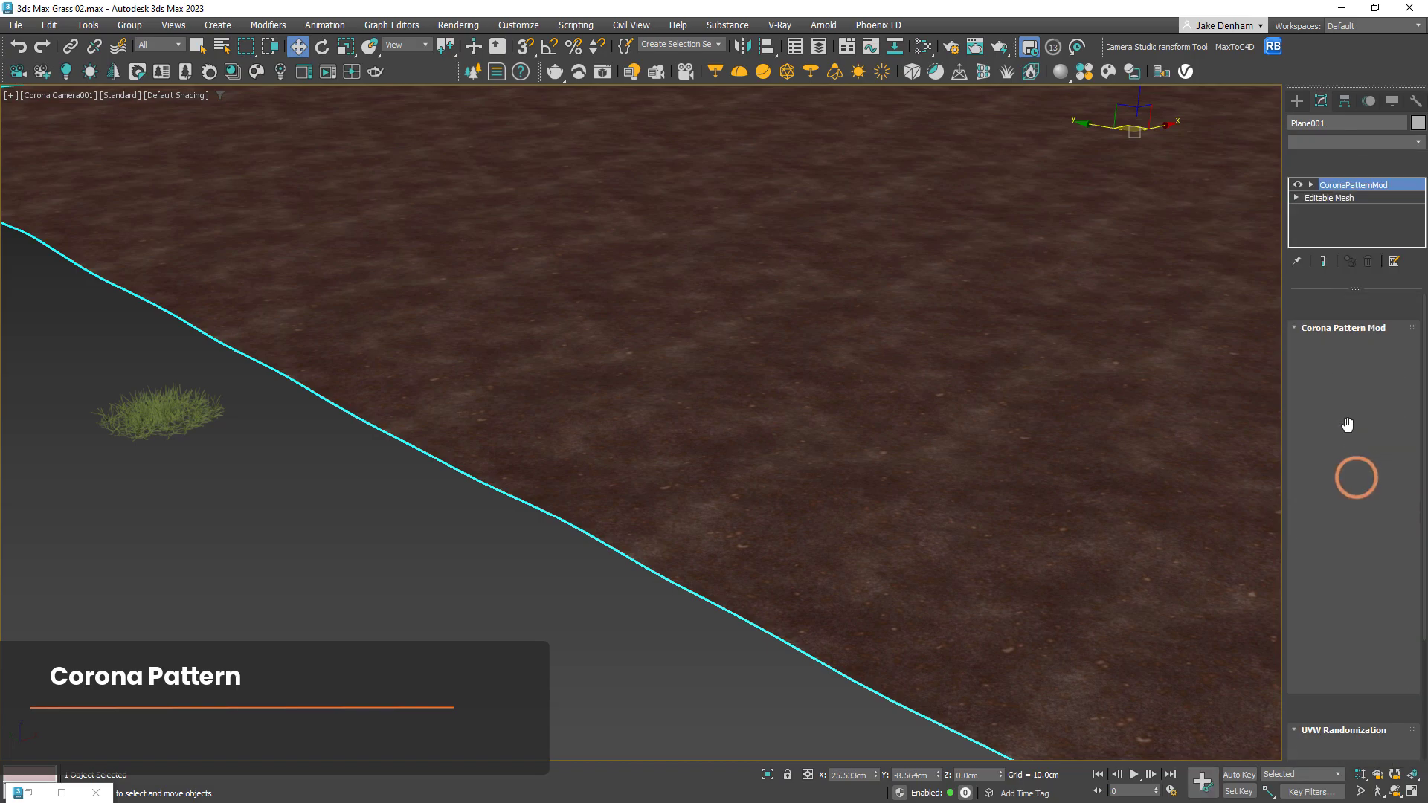
left_click(1353, 326)
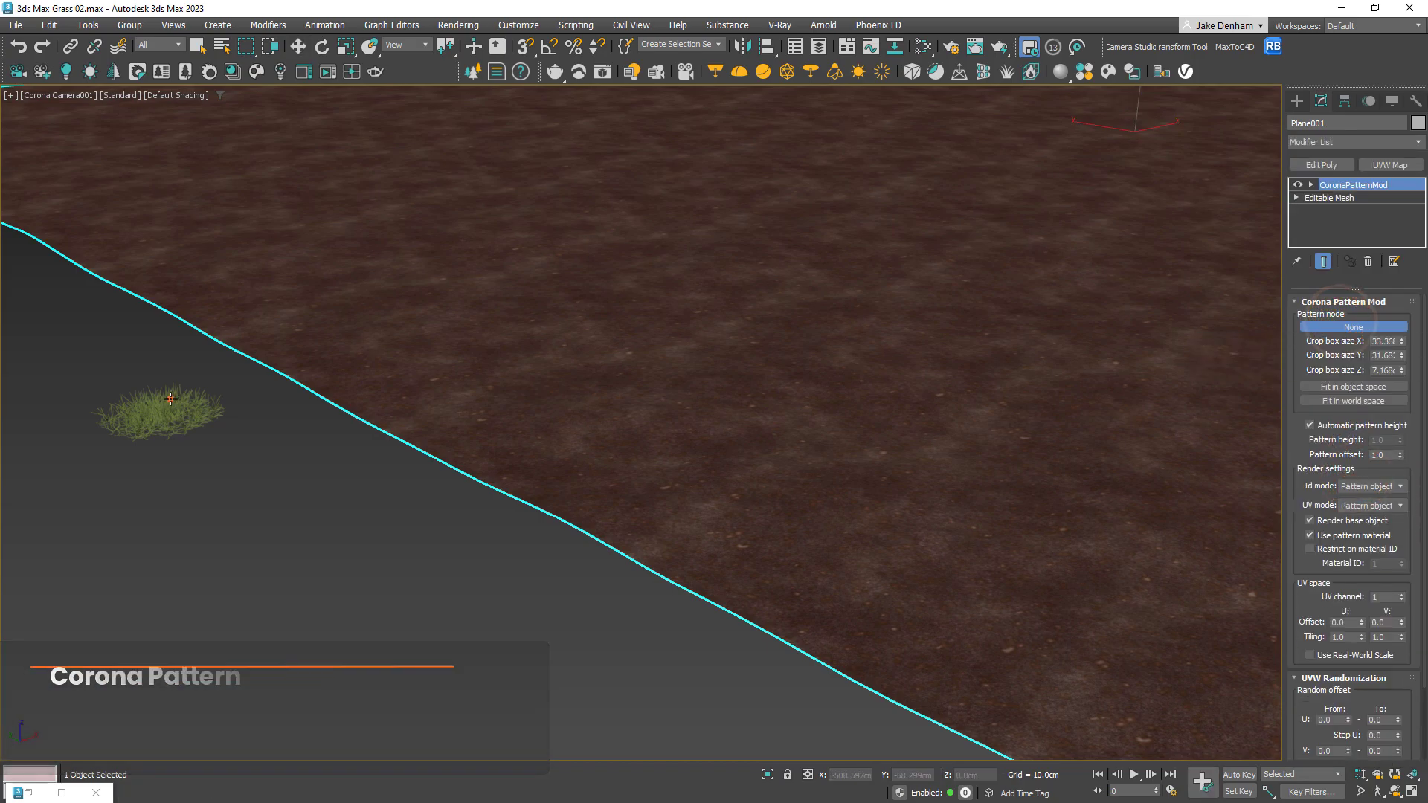
left_click(164, 406)
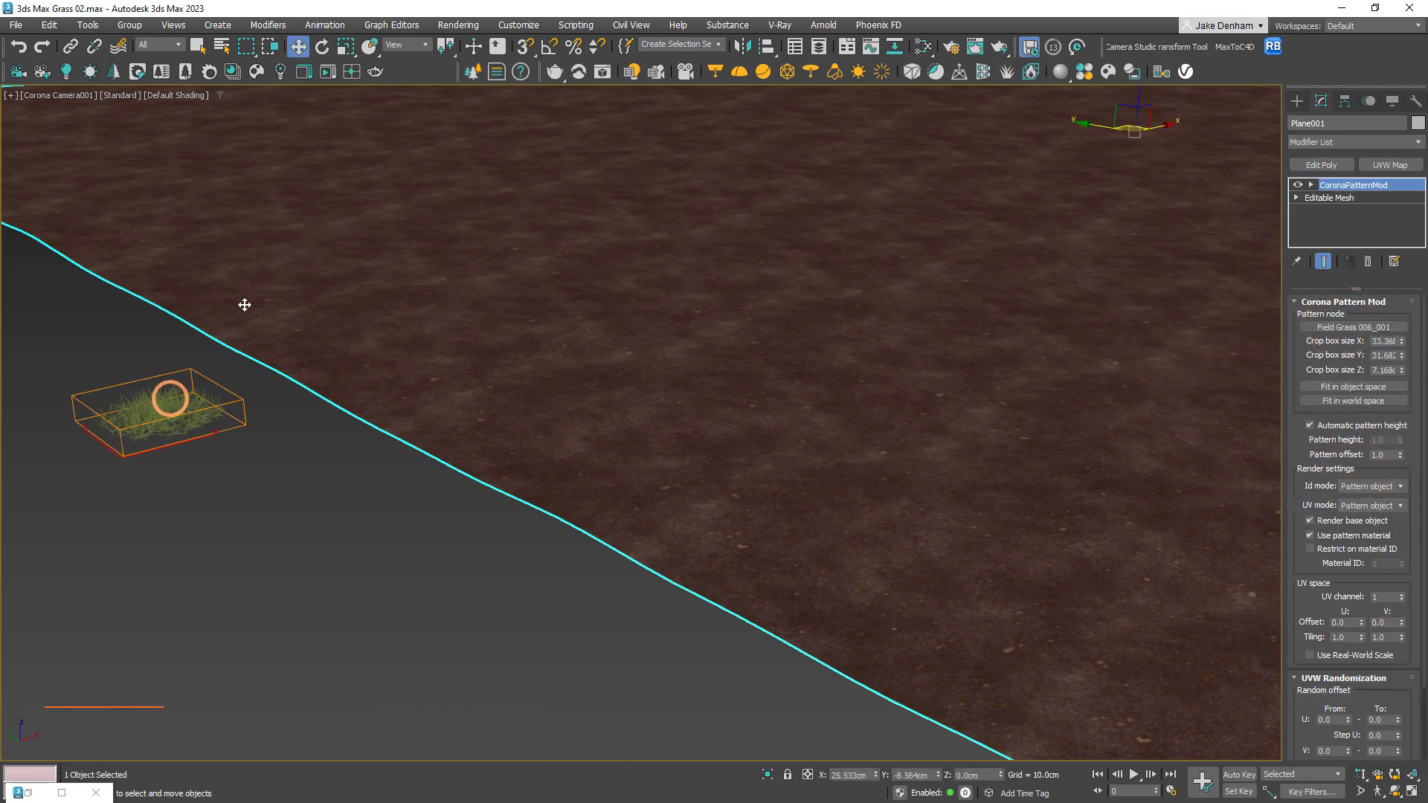
left_click(329, 70)
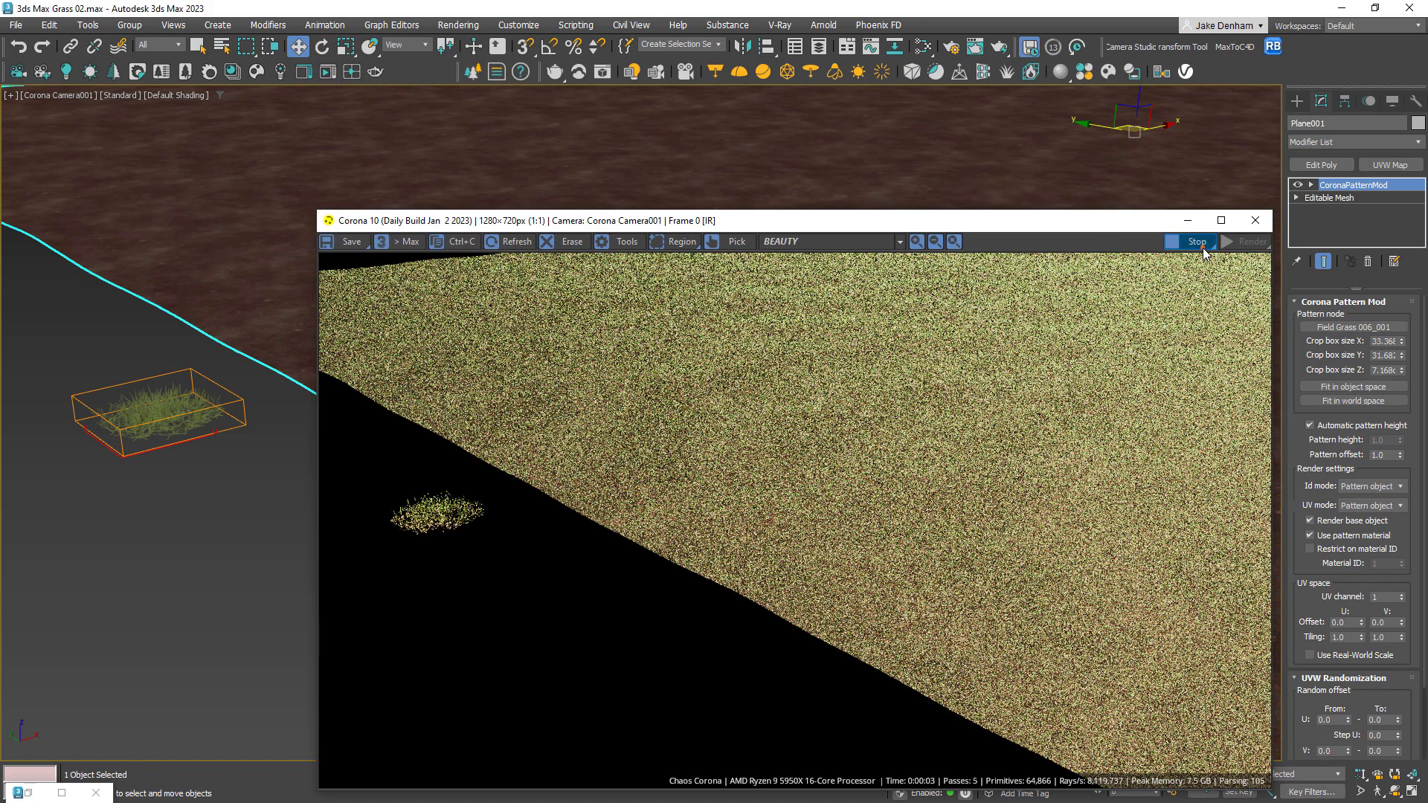
Step: Set the pattern crop box to 20 cm and real-world U/V size to 20 cm
left_click(1256, 220)
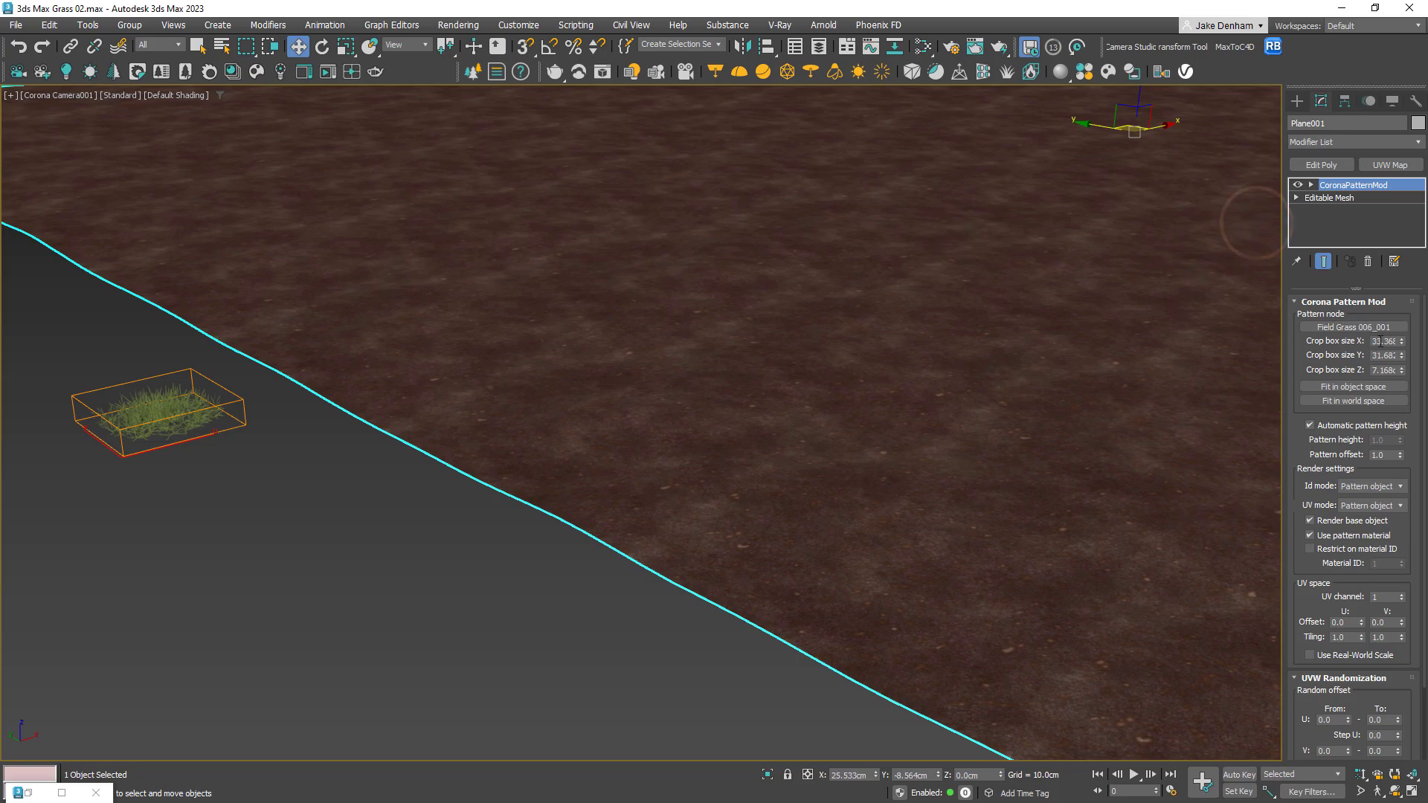
type("20")
key("Tab")
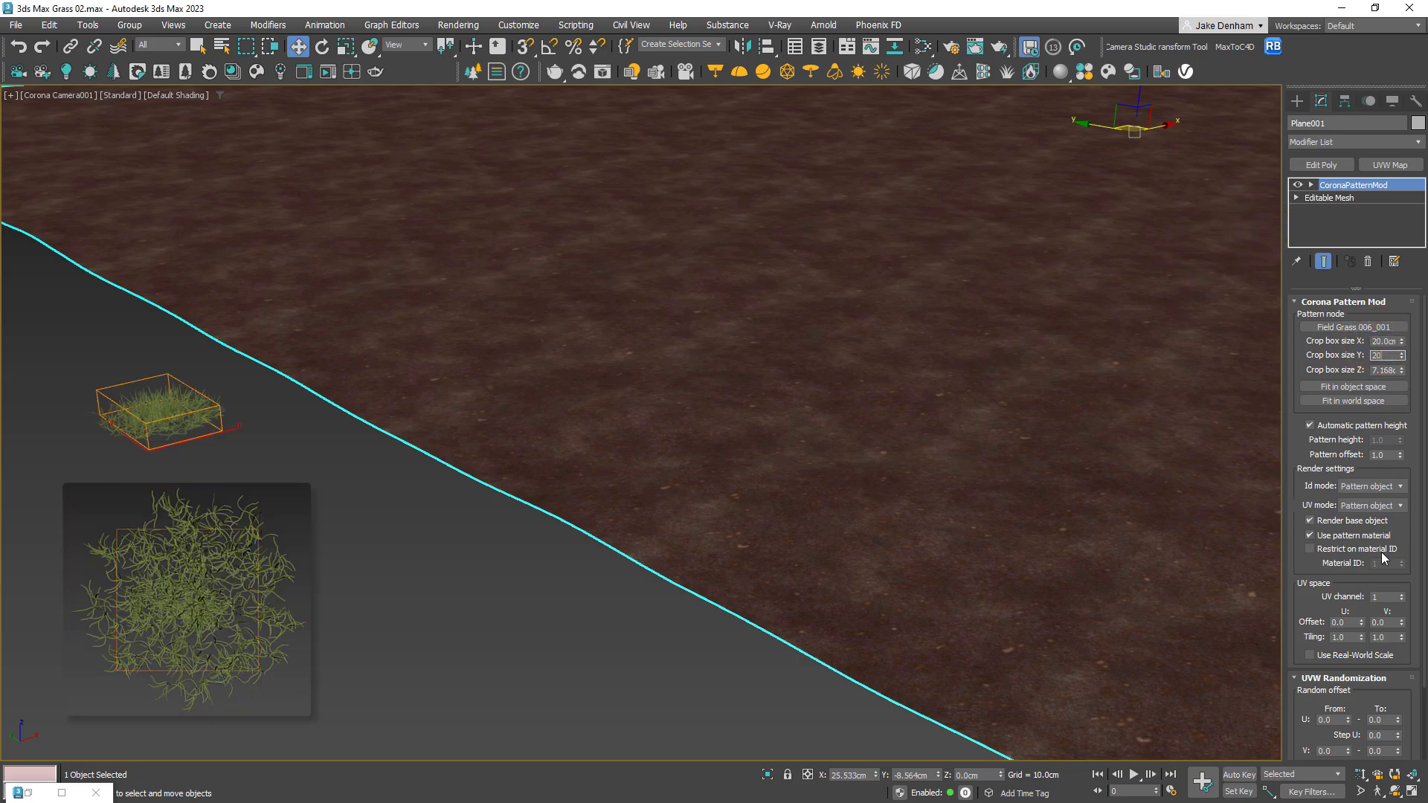
left_click(1353, 657)
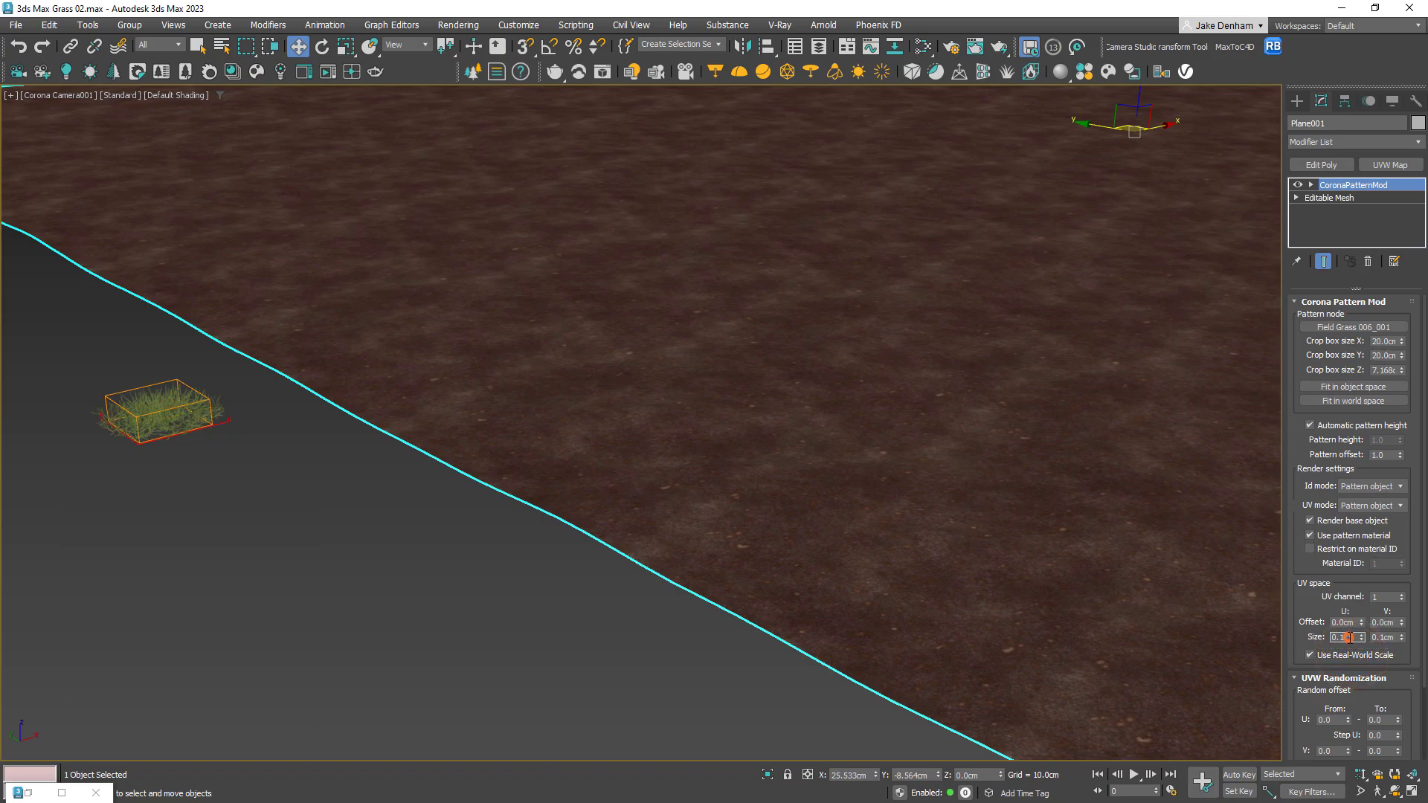
left_click(1347, 637)
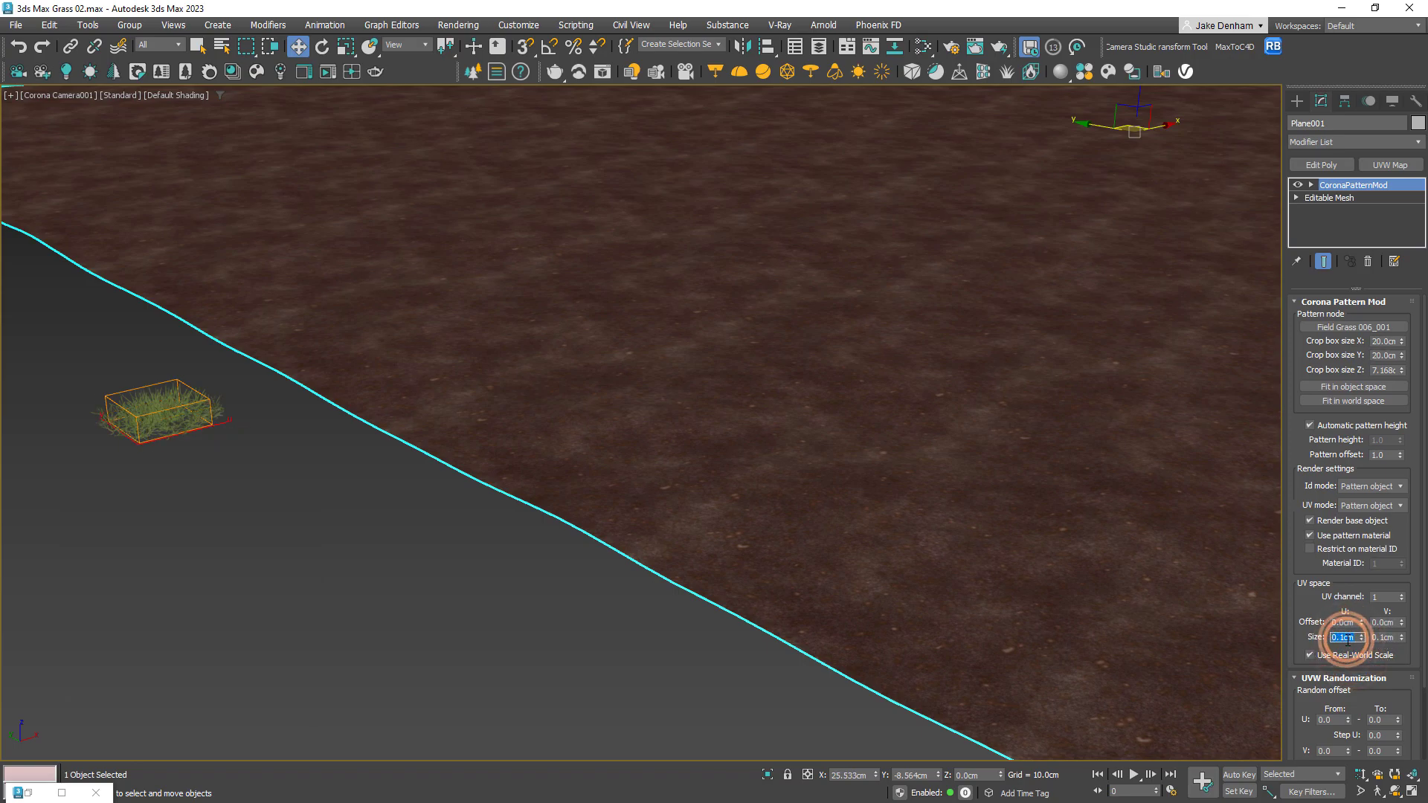
type("20")
key("Tab")
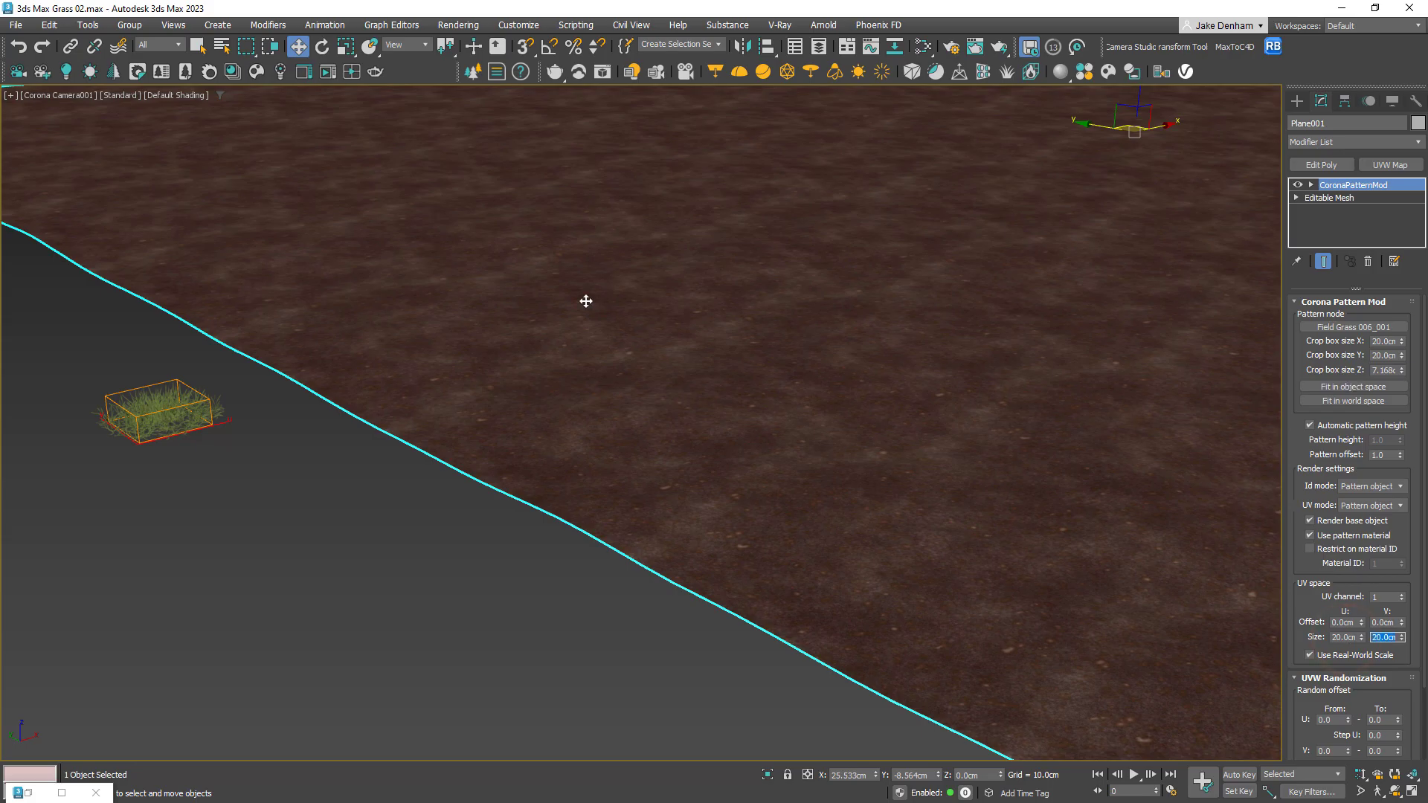
Step: Preview the 20 cm grass pattern and set UVW randomization to offset 1.0, rotation 360°
left_click(327, 76)
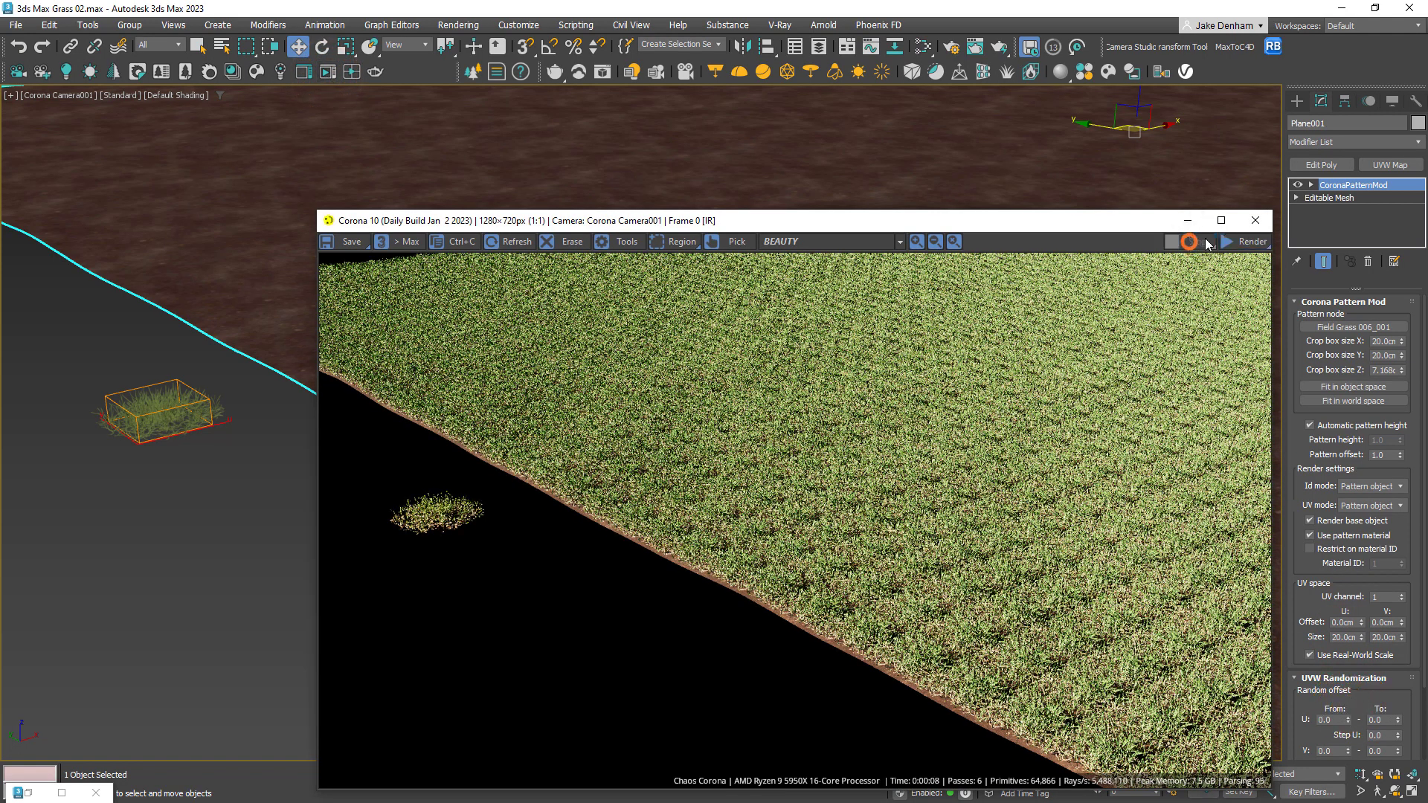
left_click(1256, 220)
left_click_drag(1303, 617, 1300, 567)
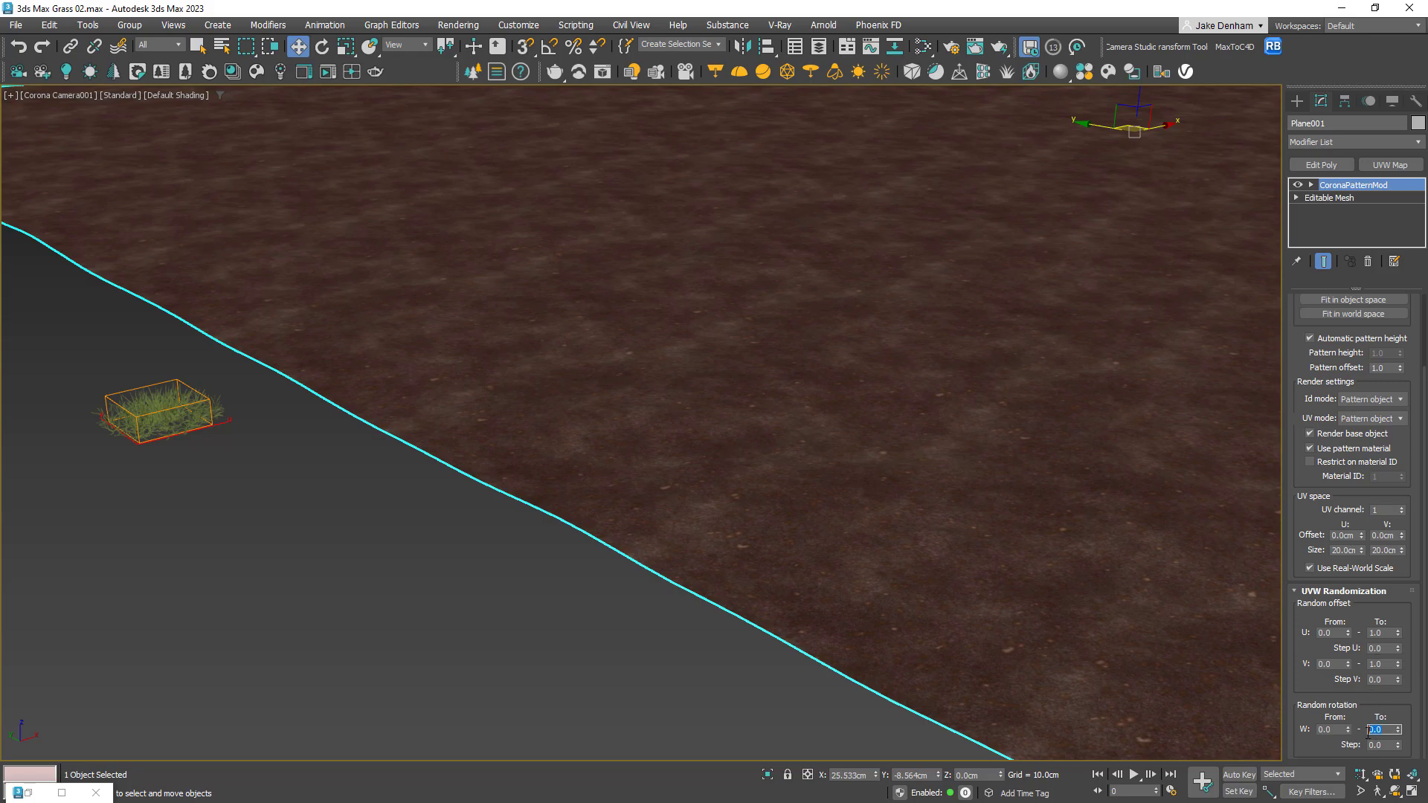
Step: Render the grass, store it in history, and compare it A/B against the earlier stored render
left_click(304, 72)
left_click(1244, 242)
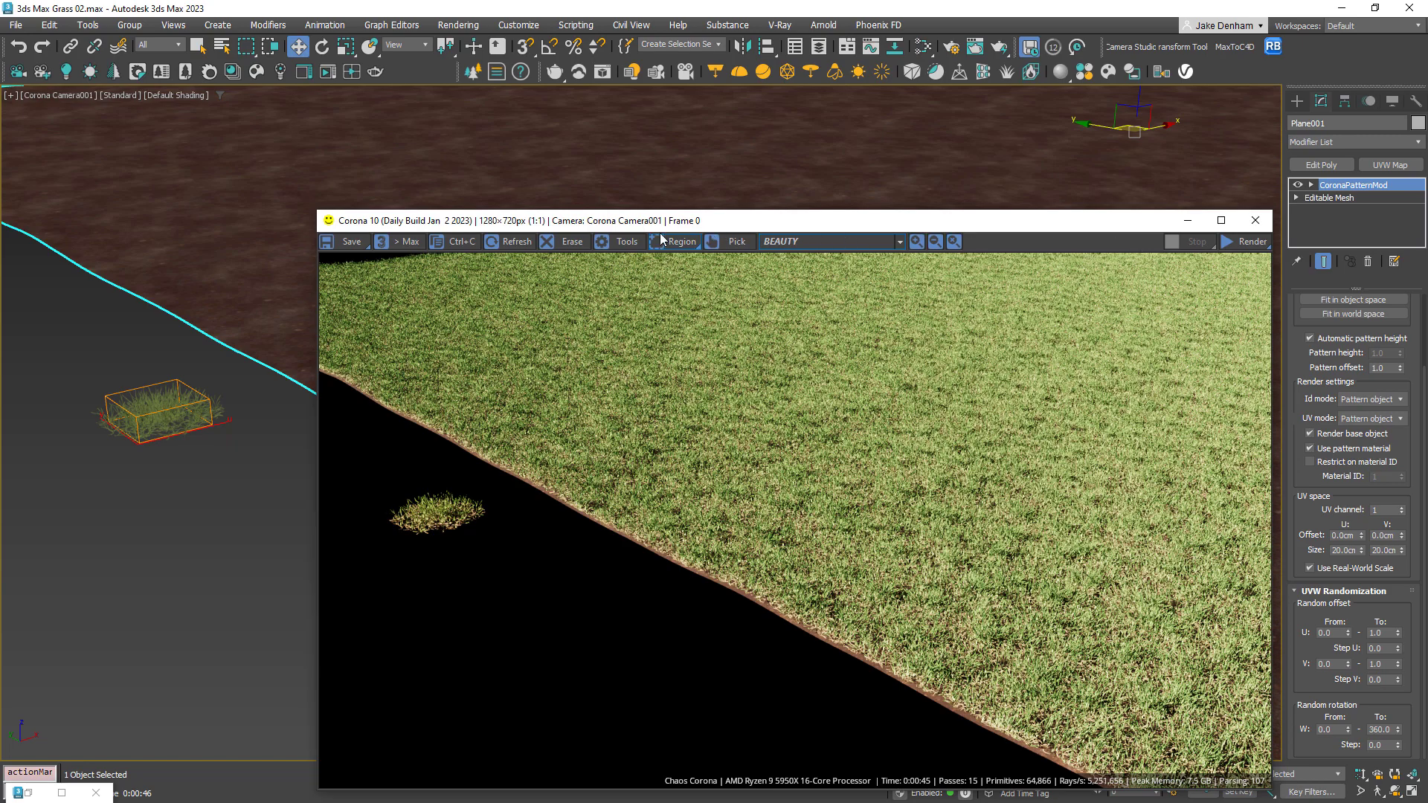
left_click(615, 243)
left_click(1164, 285)
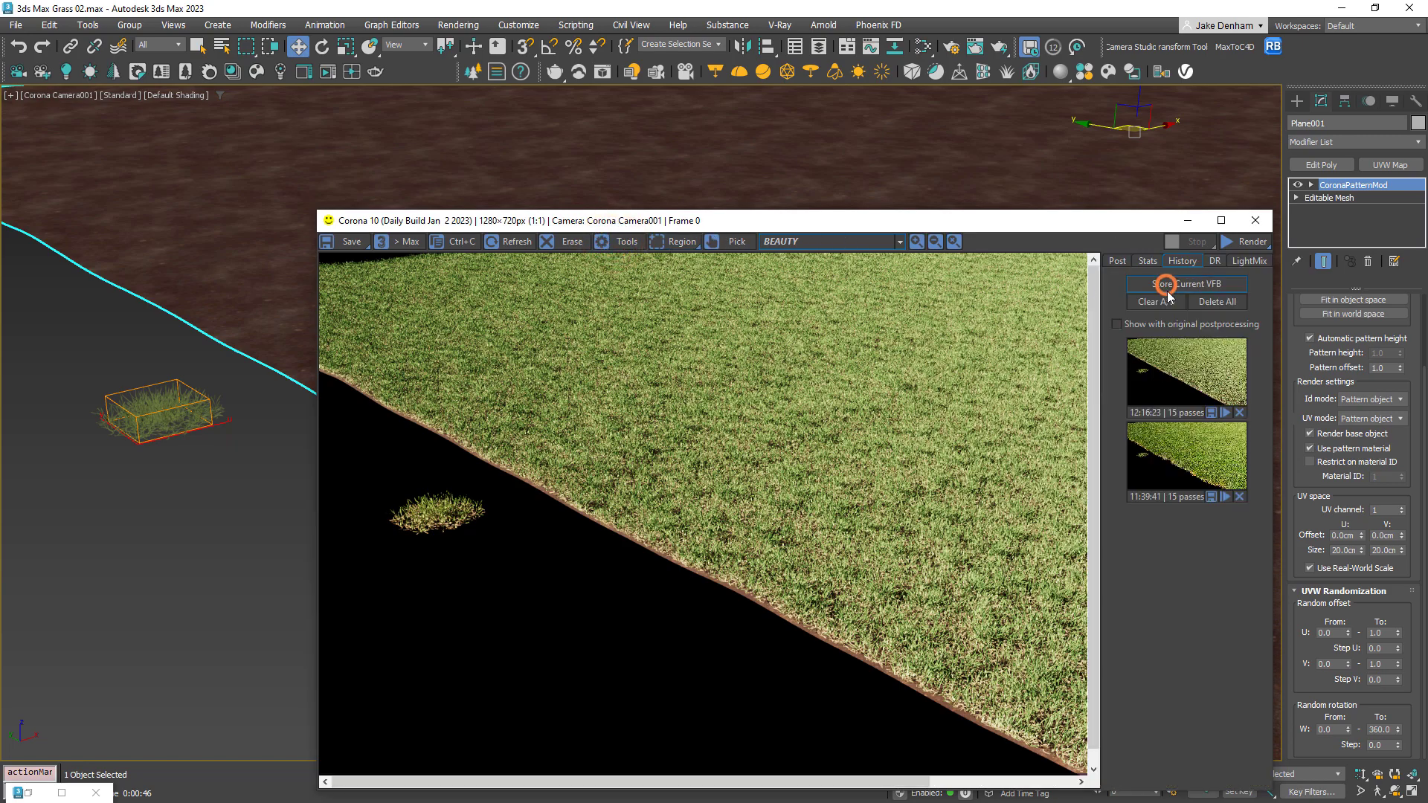
left_click(1195, 380)
right_click(1200, 453)
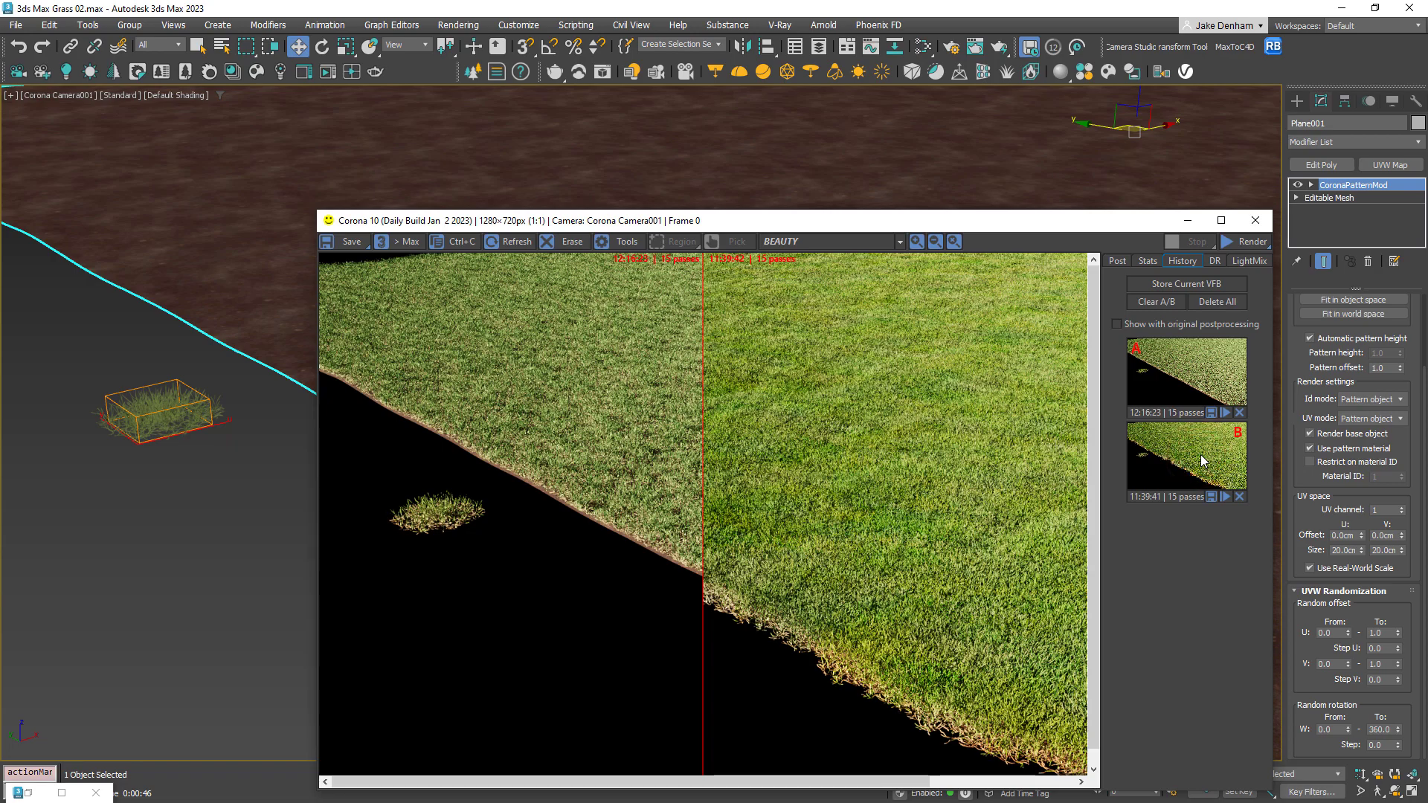
left_click(603, 243)
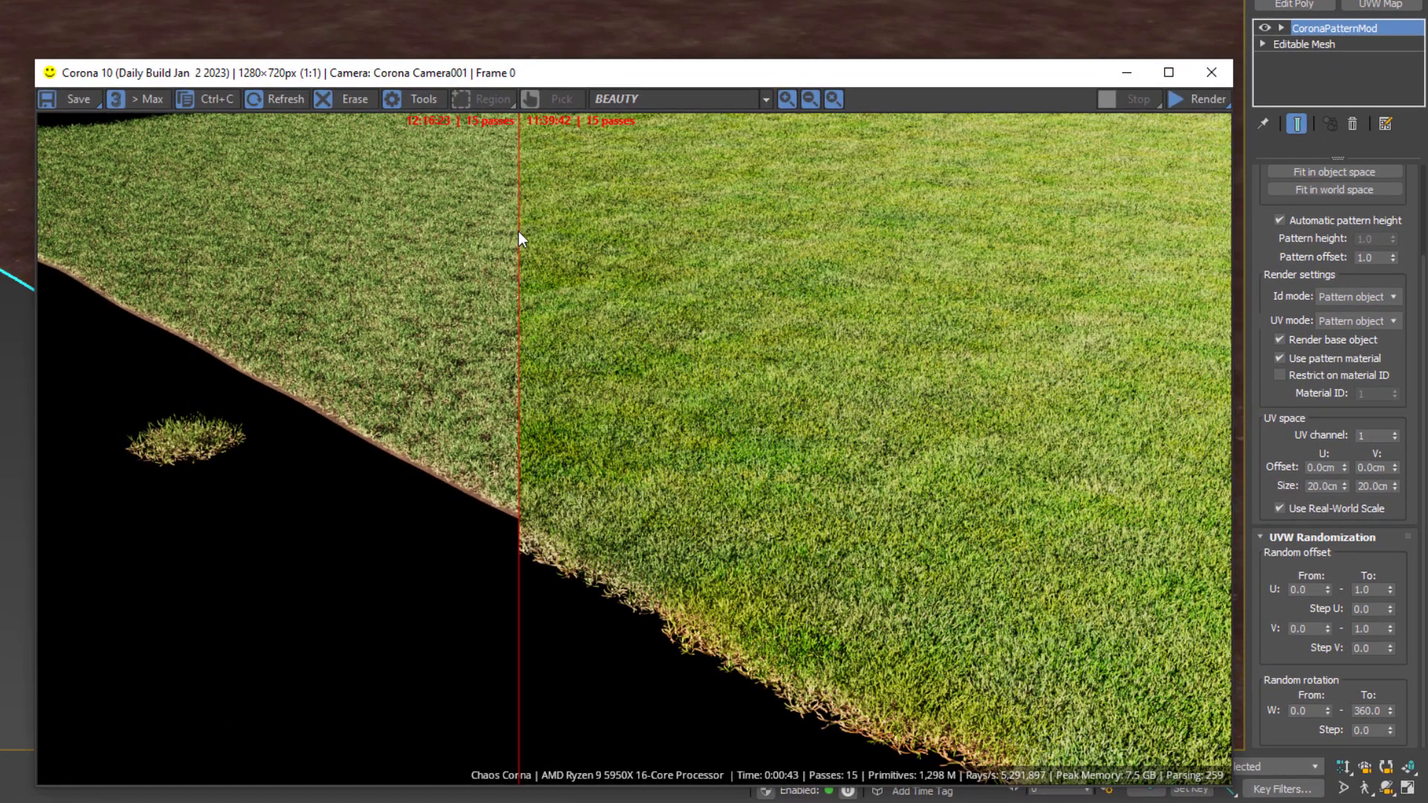
left_click_drag(519, 238, 339, 253)
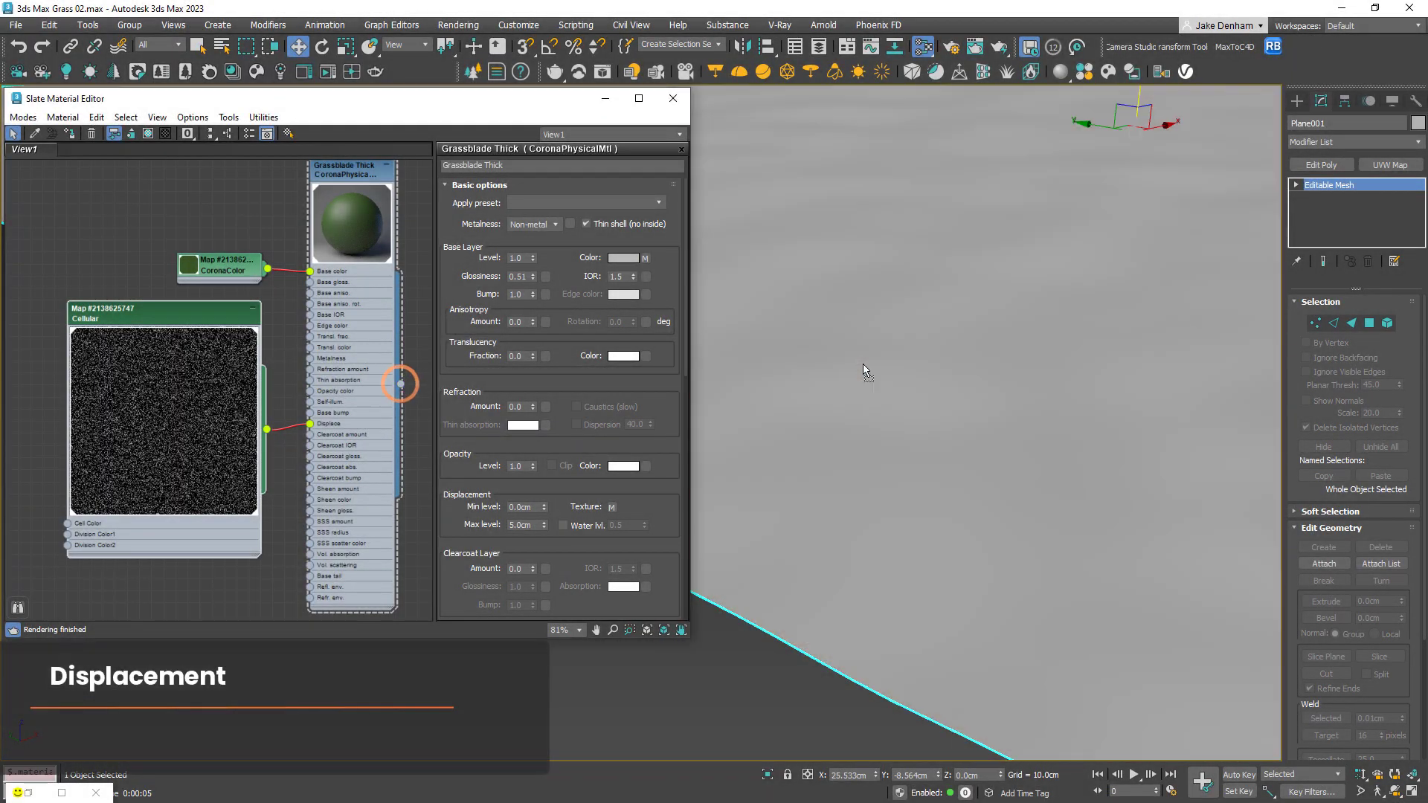
Step: Review the grass-blade displacement material, then open Fabric 1.max
left_click(303, 72)
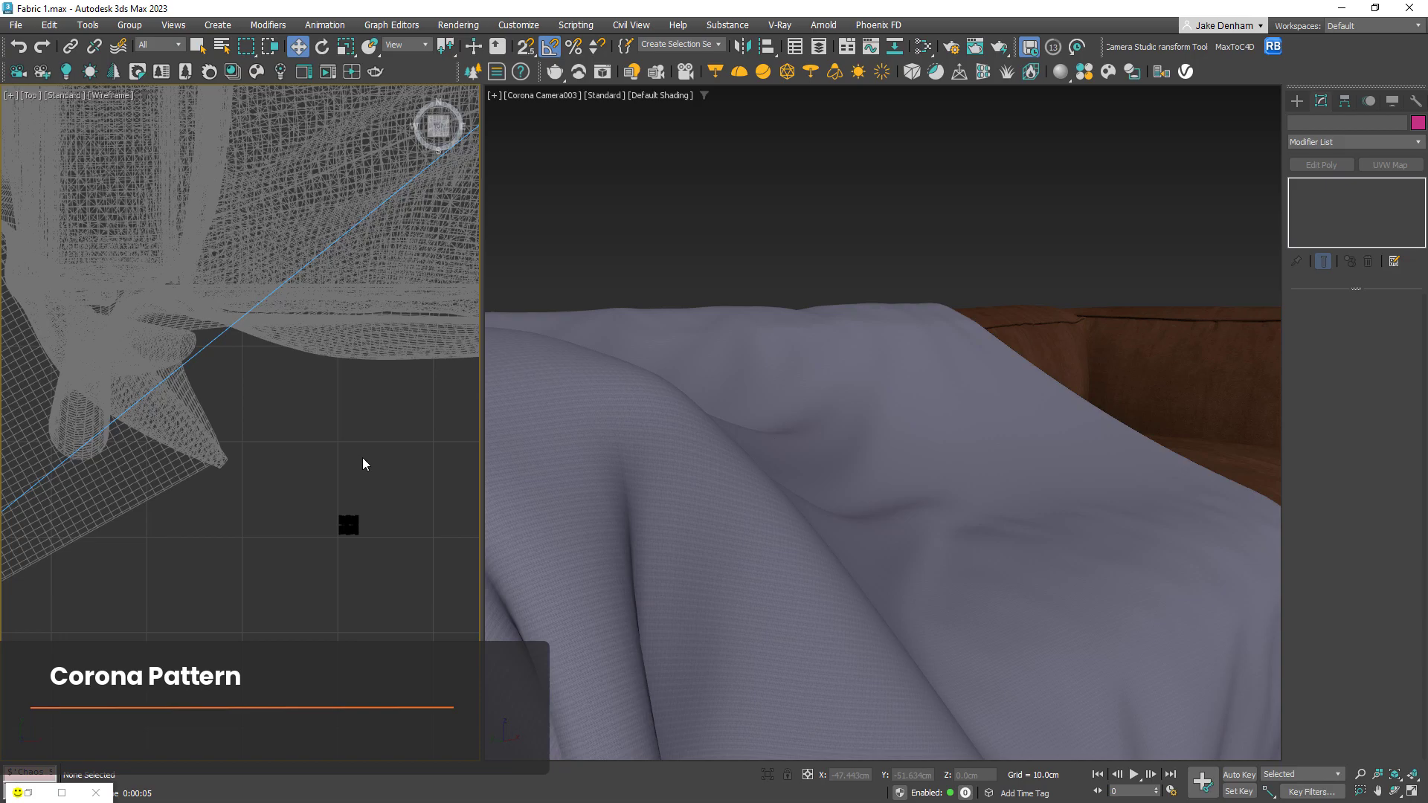
Step: Add a CoronaPatternMod to the draped cloth using Pattern_003 and preview it in IR
left_click(367, 356)
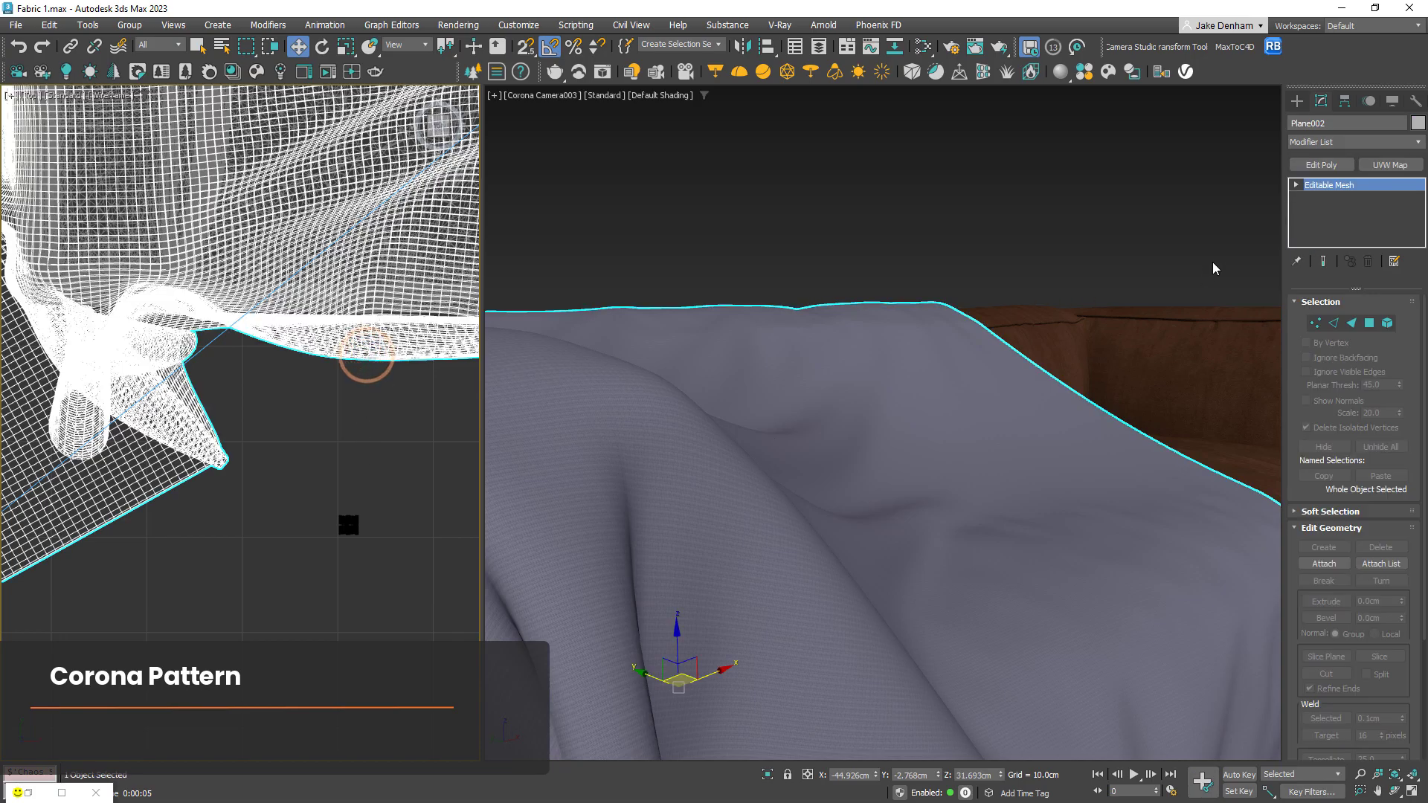
left_click(1346, 141)
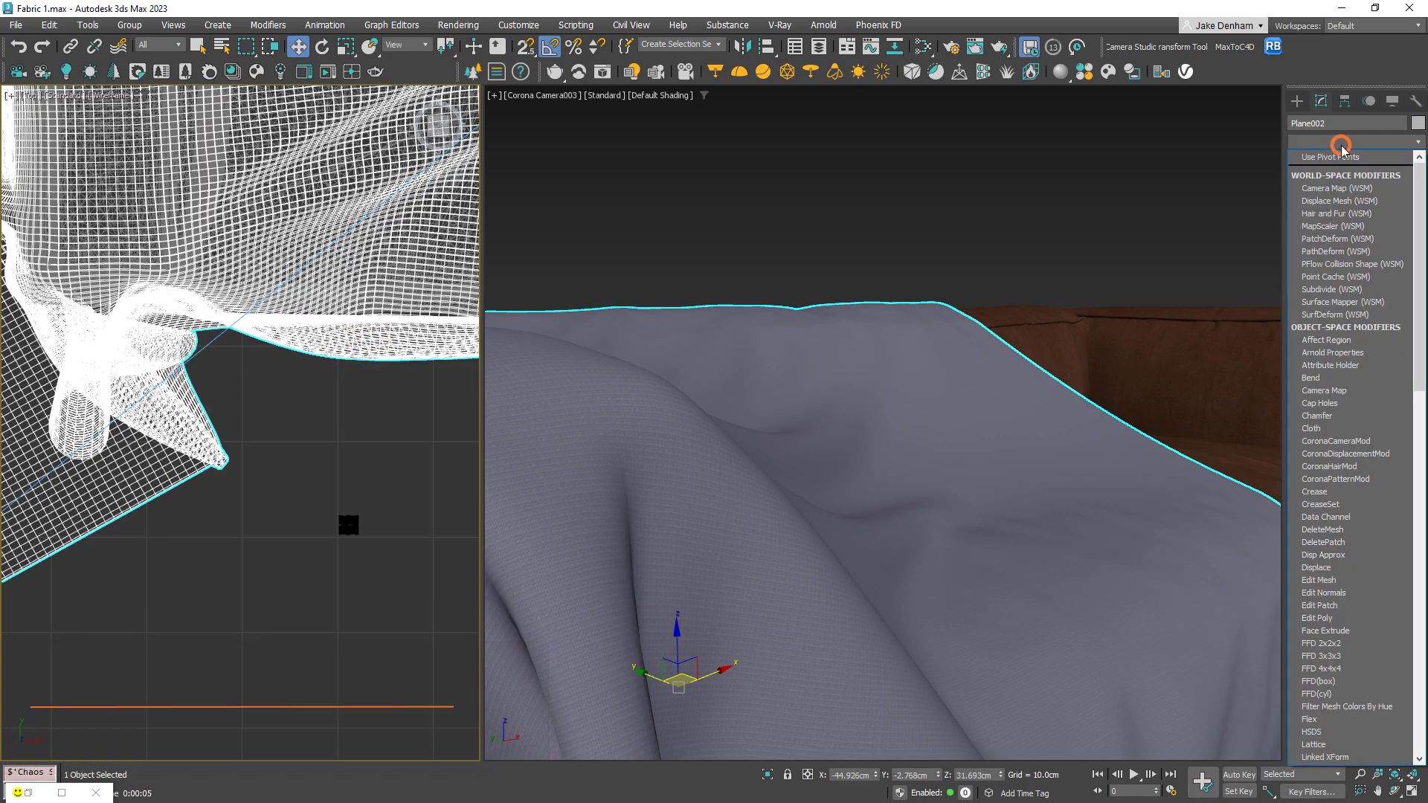
left_click(1345, 479)
left_click(1339, 327)
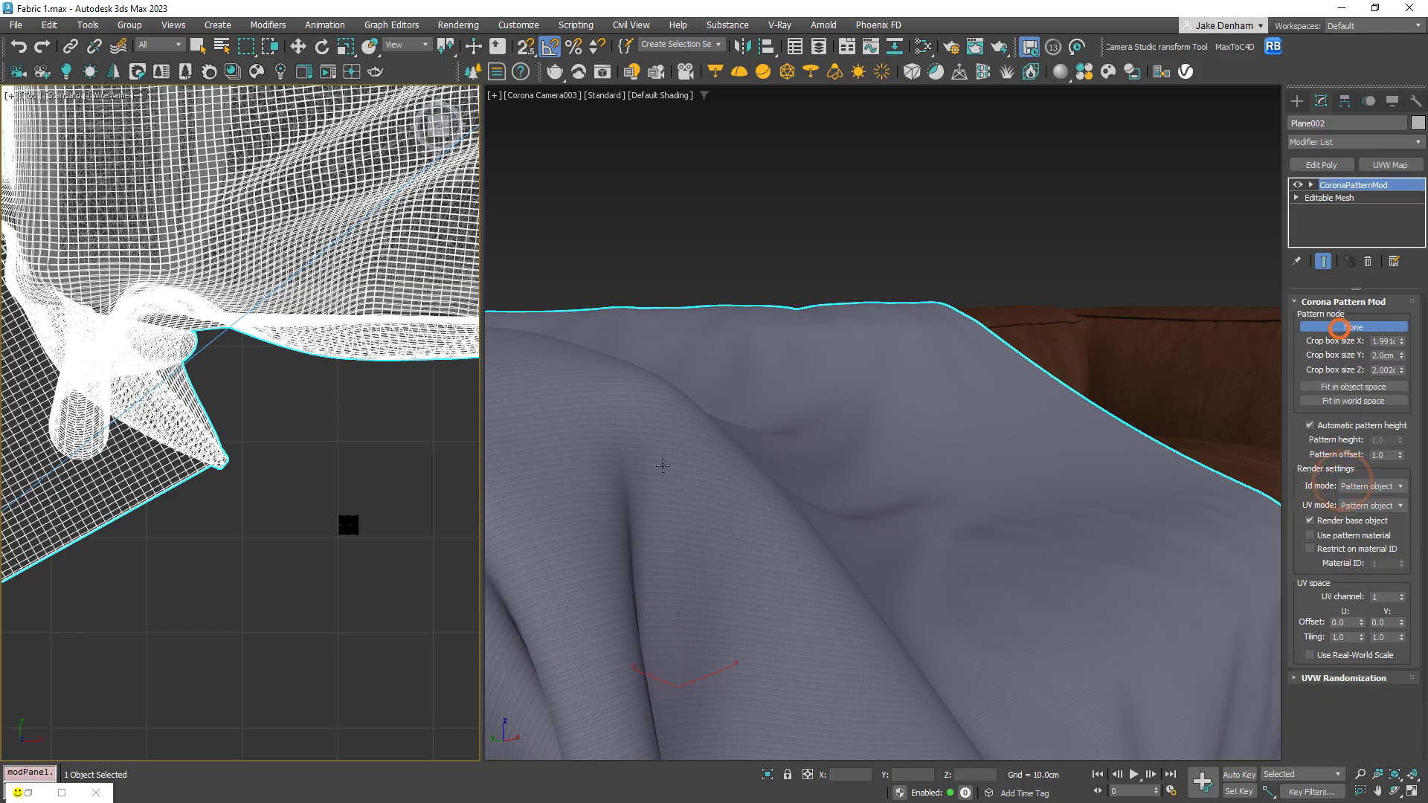
left_click(339, 526)
left_click(328, 71)
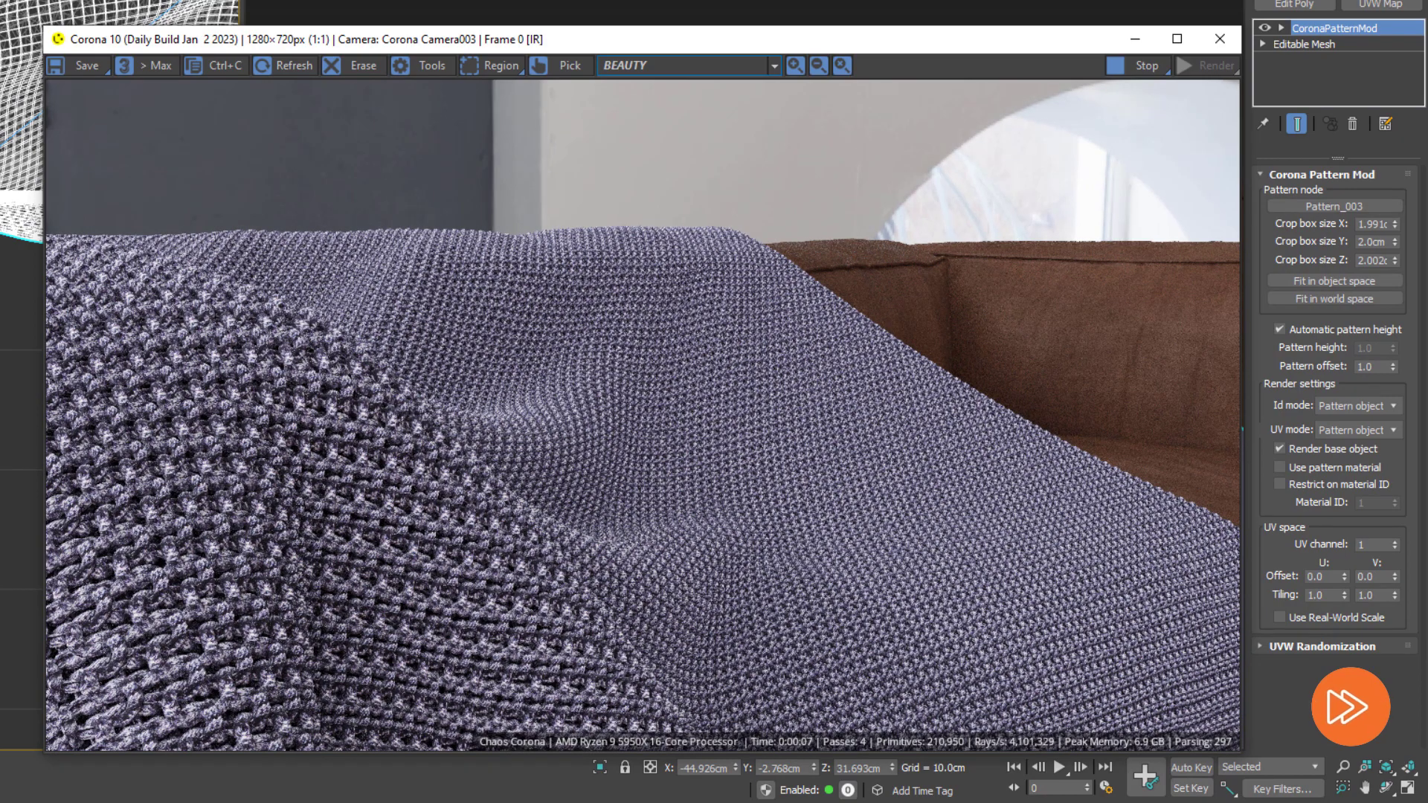
Step: Set the cloth pattern's U/V tiling to 1.5 and re-render
left_click(1139, 72)
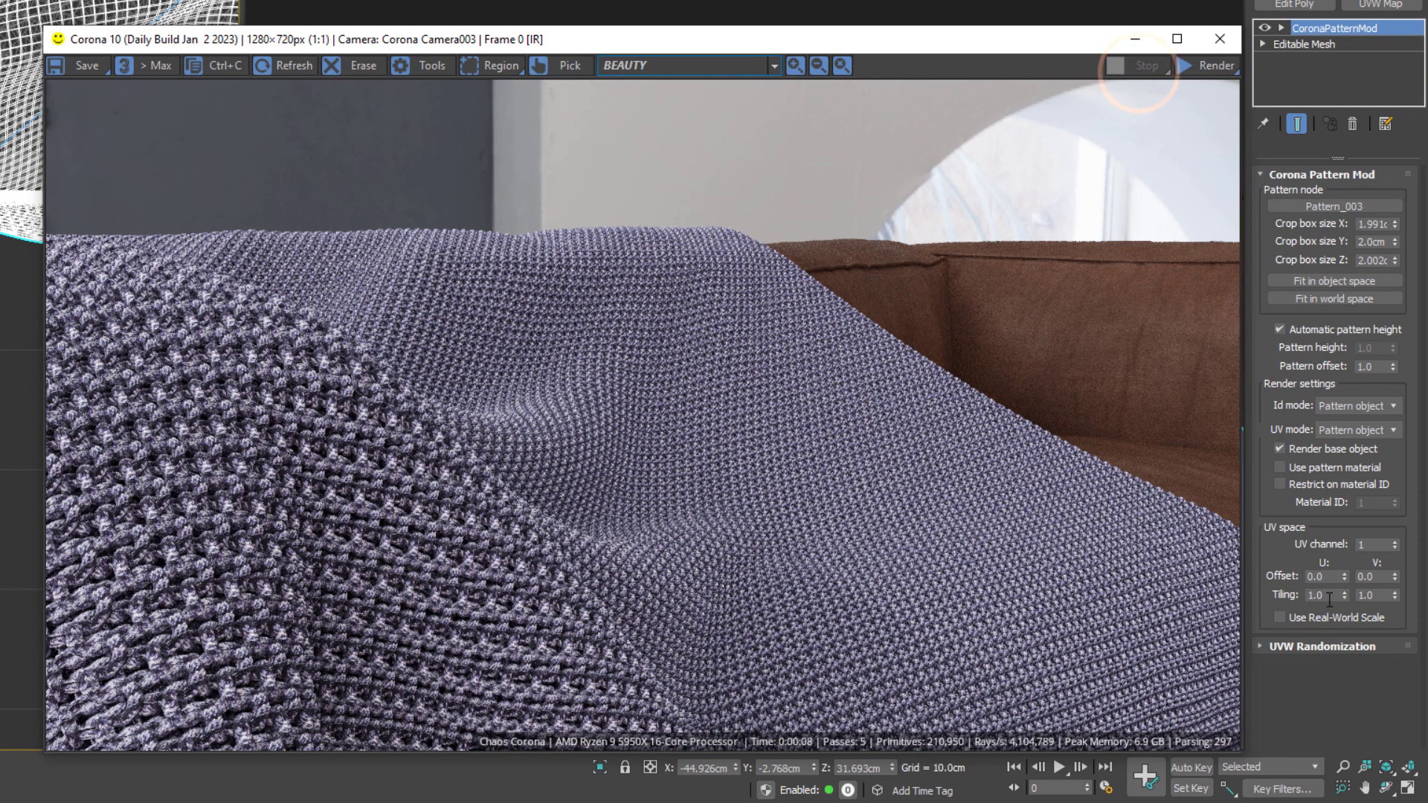
double_click(1314, 594)
type("1.5")
key("Tab")
type("1.")
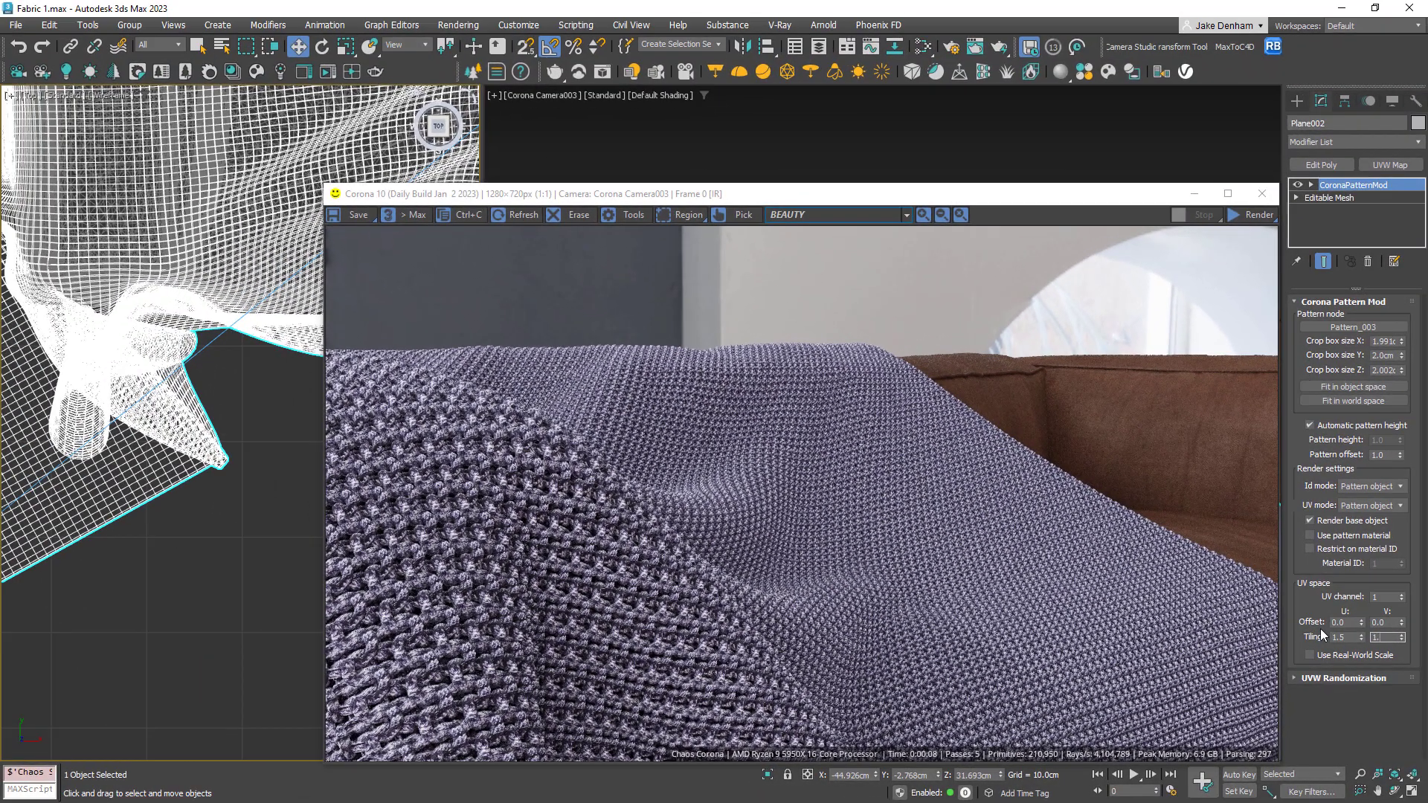
left_click(1234, 217)
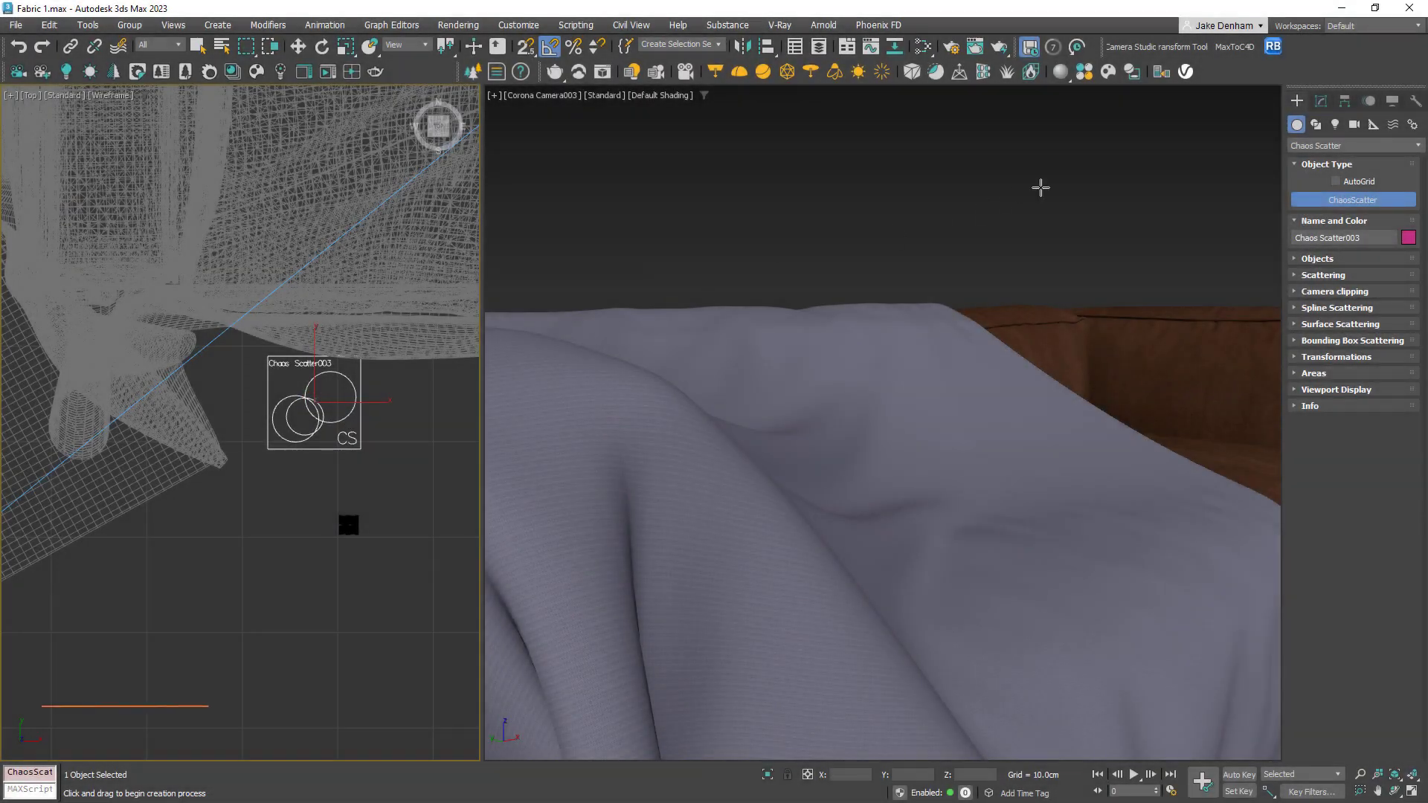
Step: Set cloth Plane002 as the scatter target and Pattern_003 as the instance, then preview in Corona IR
left_click(1321, 101)
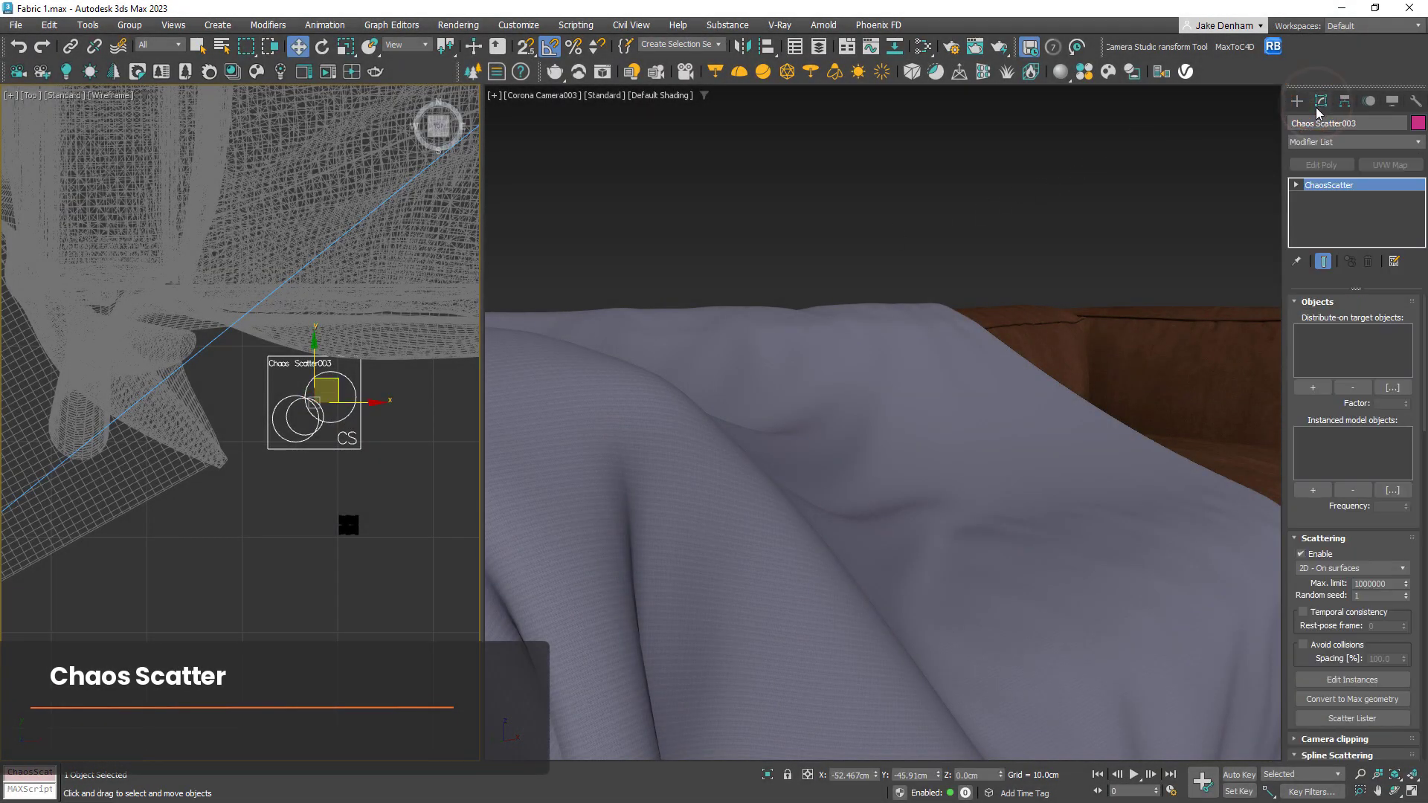
left_click(1313, 388)
left_click(1061, 451)
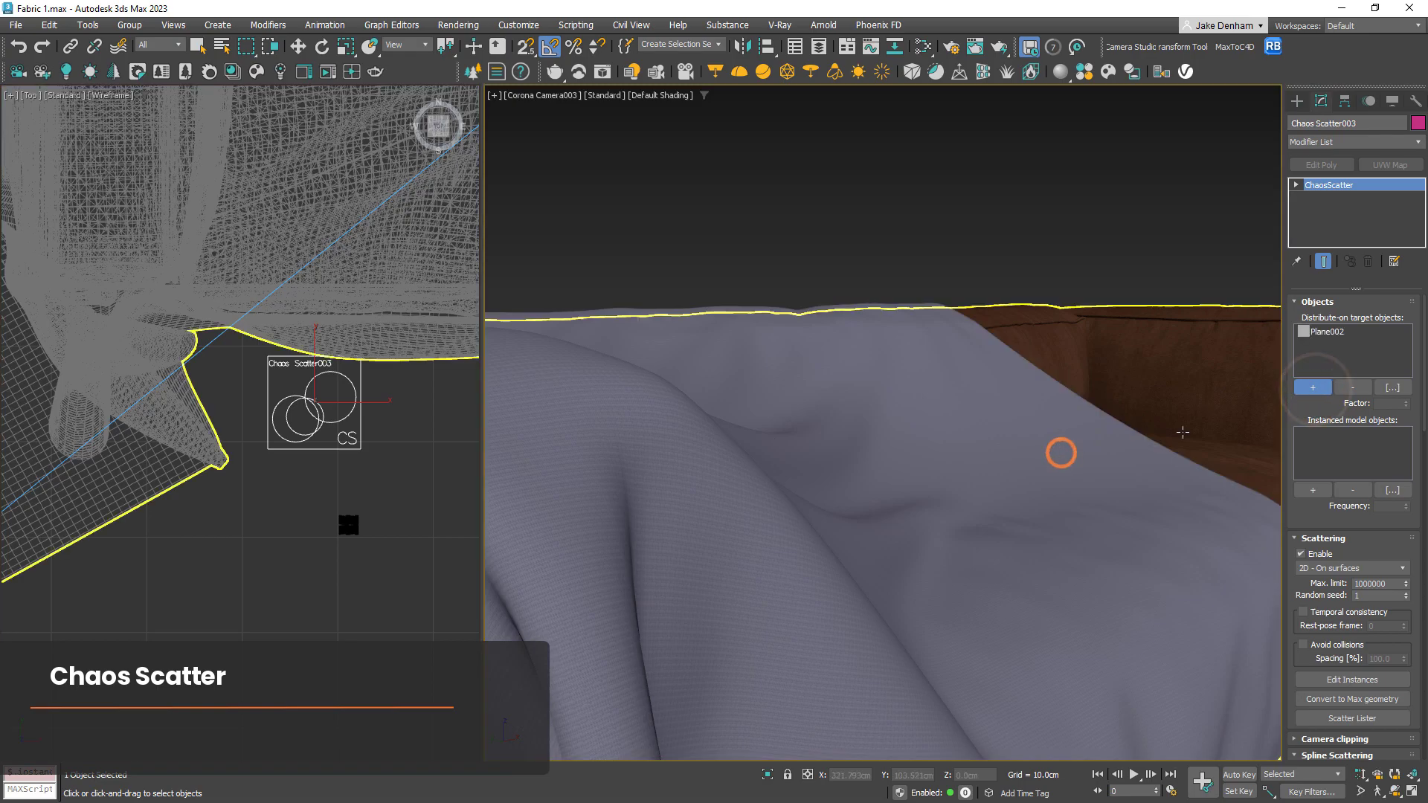
left_click(1314, 490)
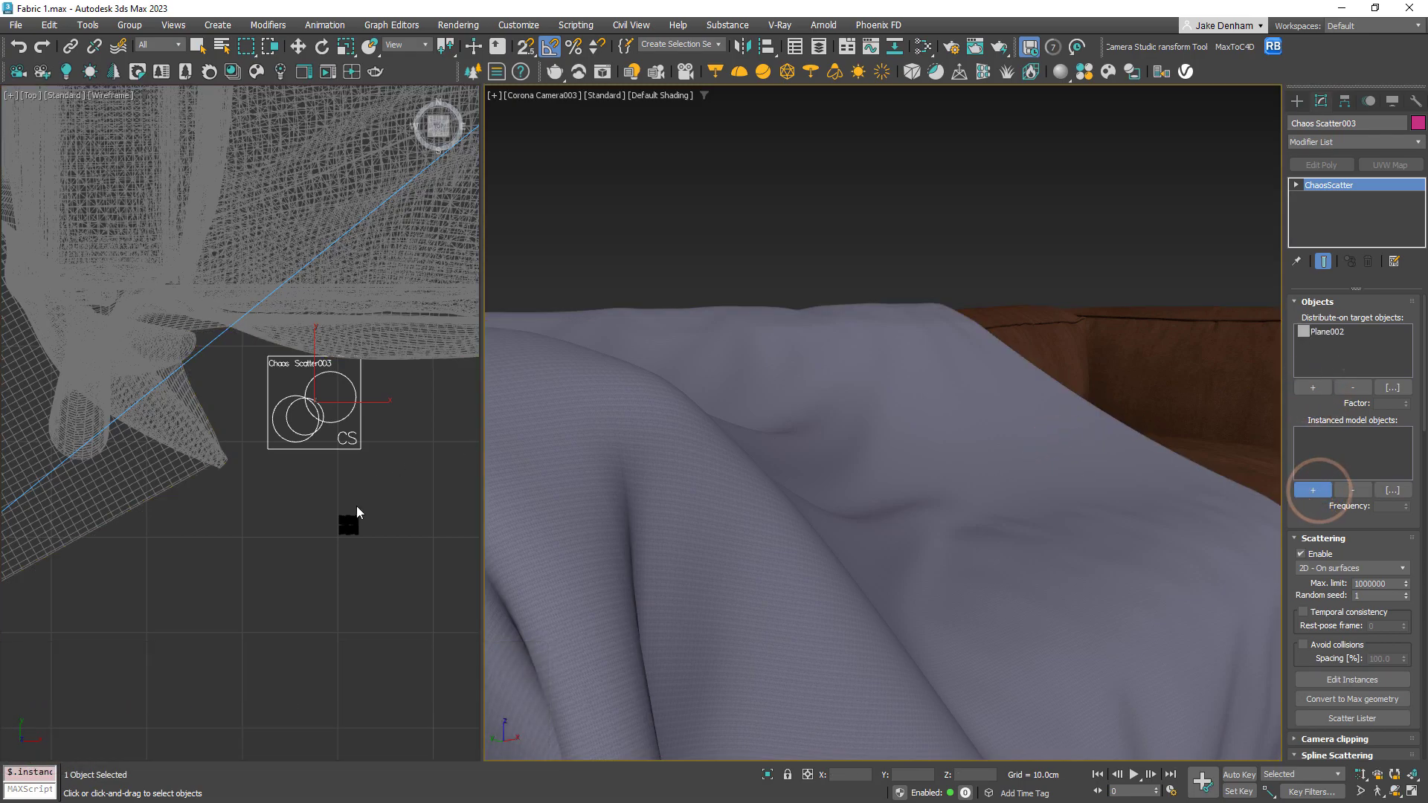
left_click(348, 524)
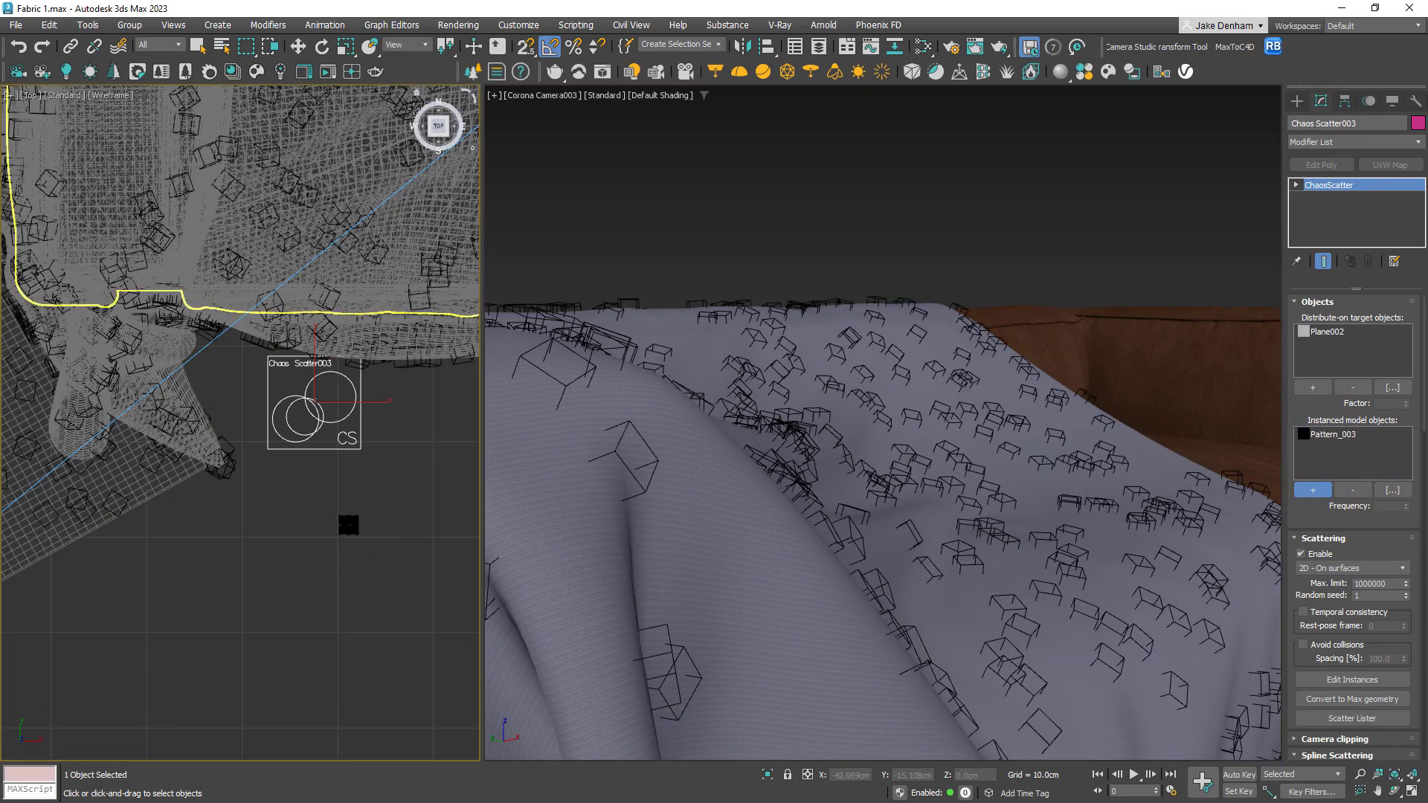
left_click(326, 72)
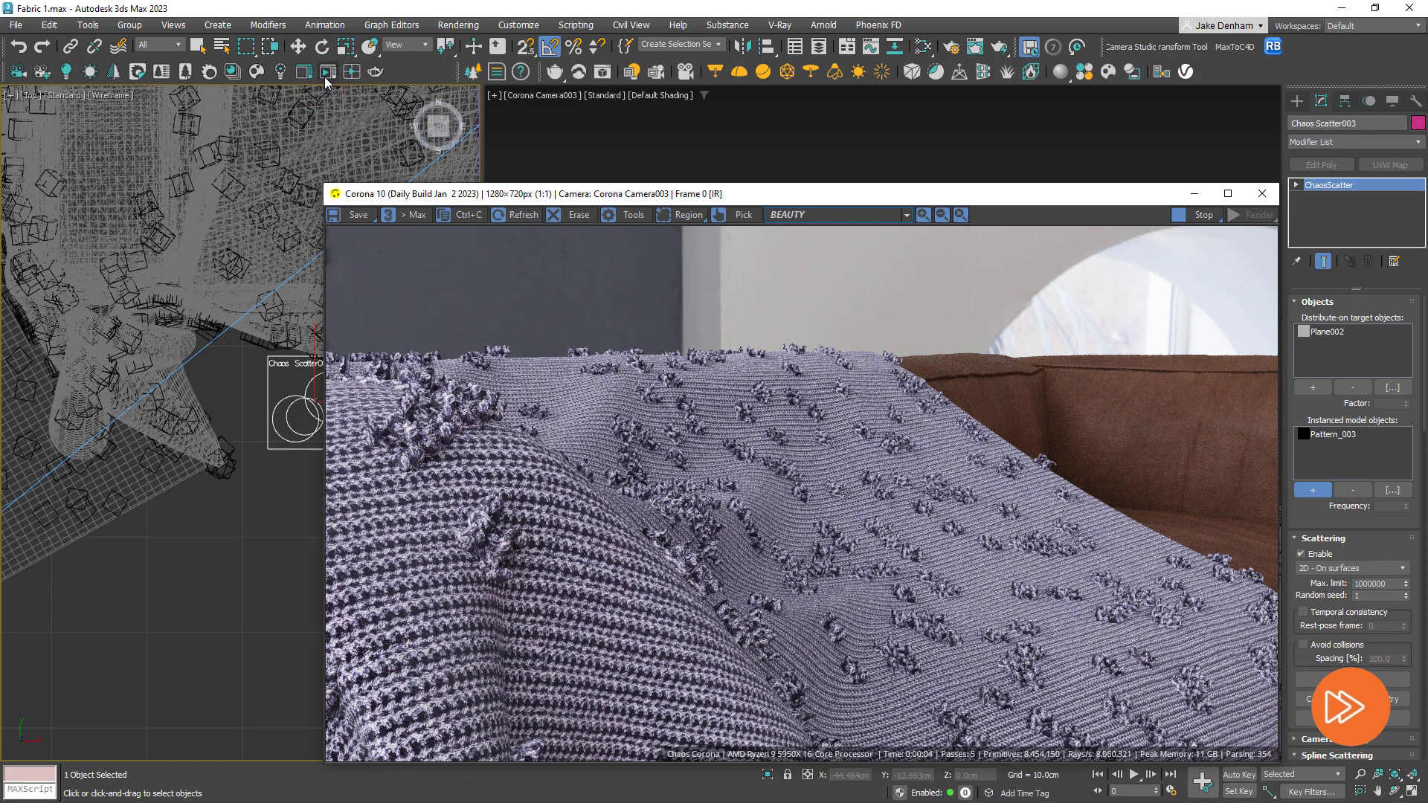
left_click(1197, 215)
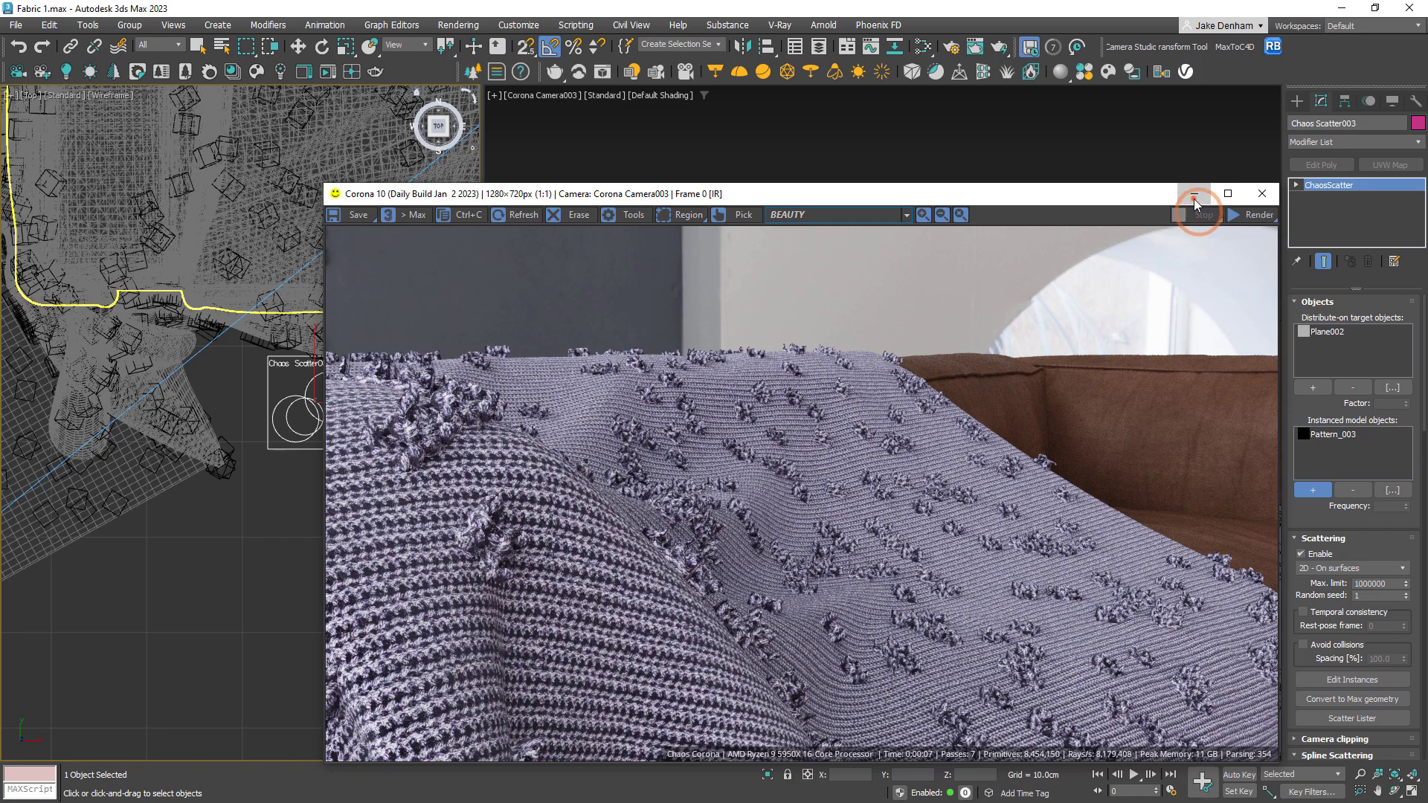
Step: Set Max. limit to 5000000, enable Avoid collisions, UV map distribution and Preserve model rotation
left_click(1195, 194)
double_click(1374, 584)
type("5000000")
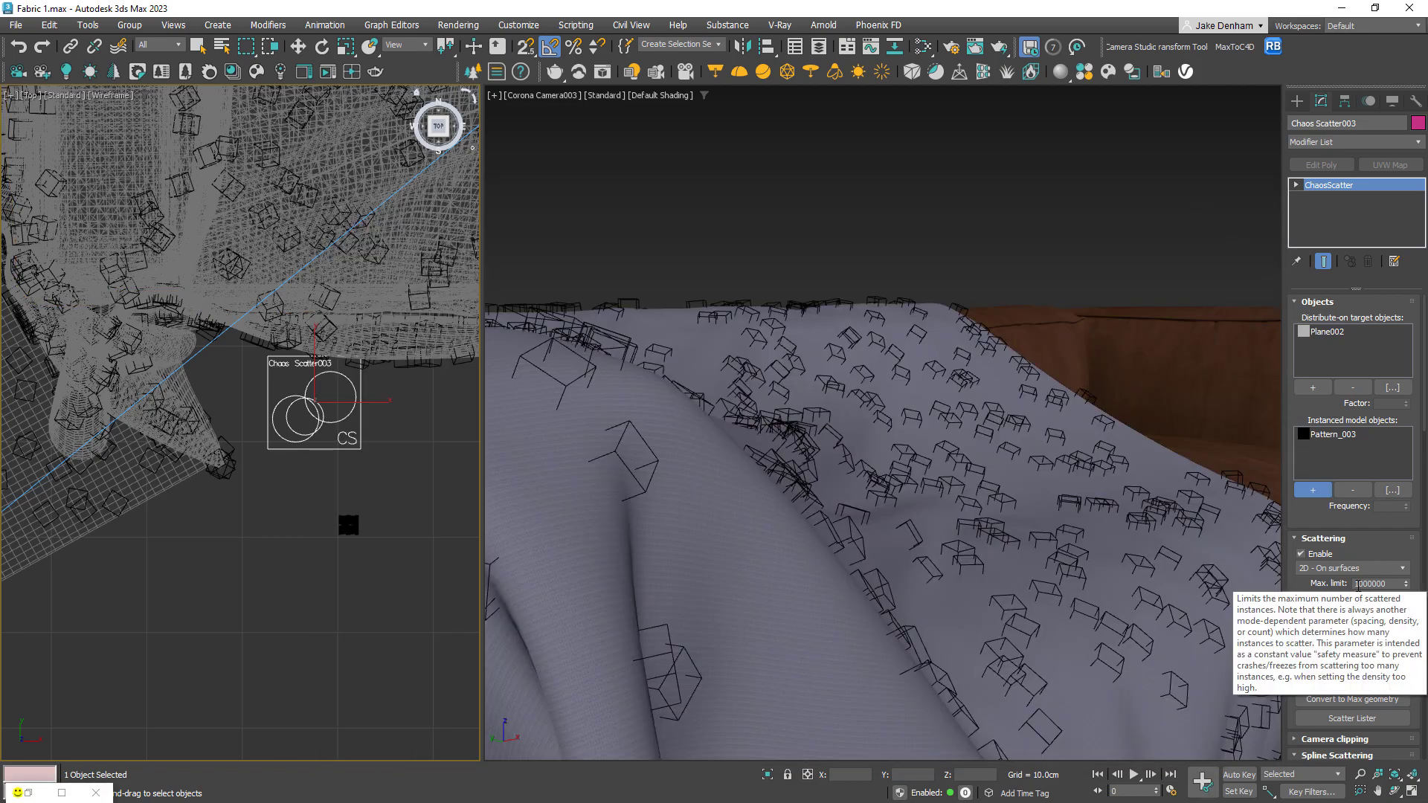
key("Return")
key("w")
left_click(1342, 649)
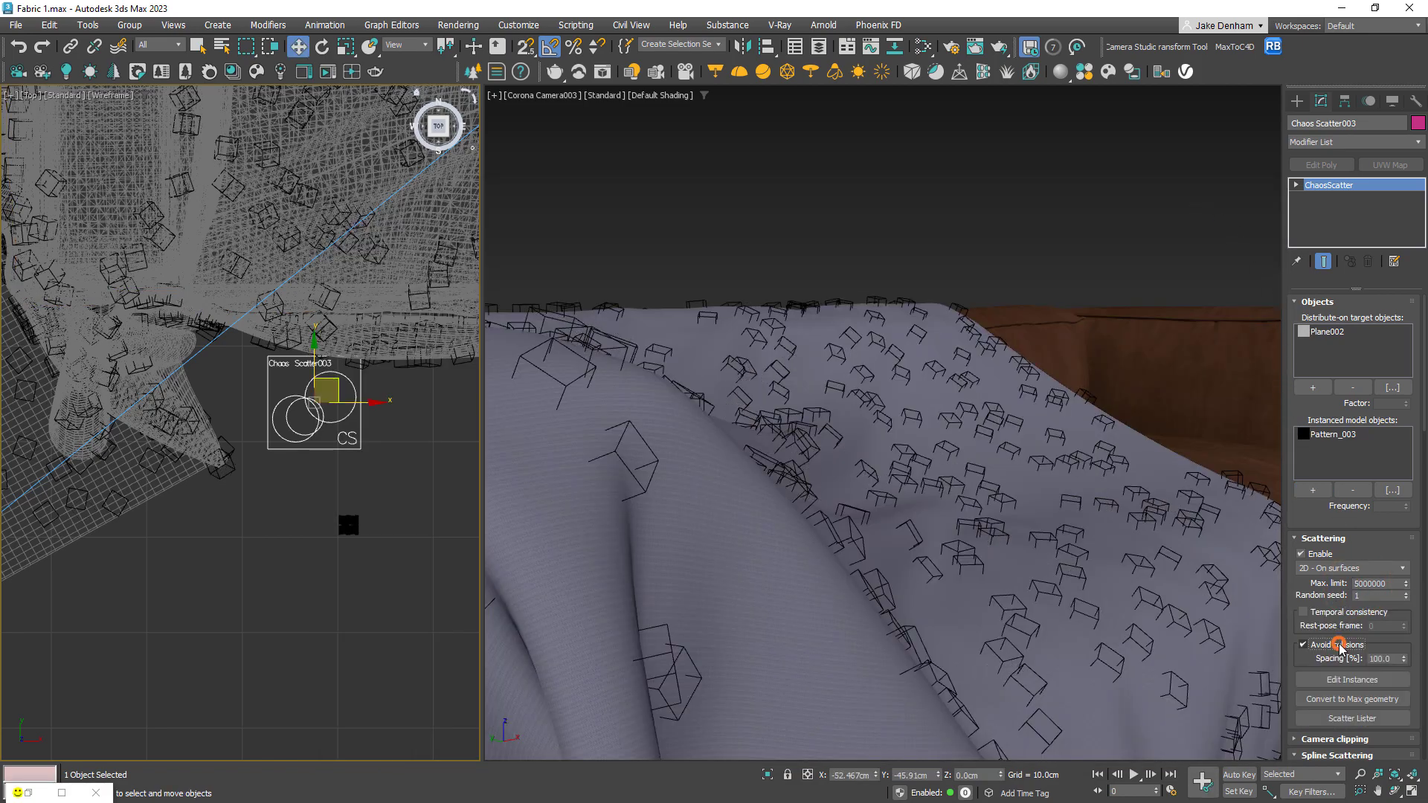
scroll(1382, 638, "down", 6)
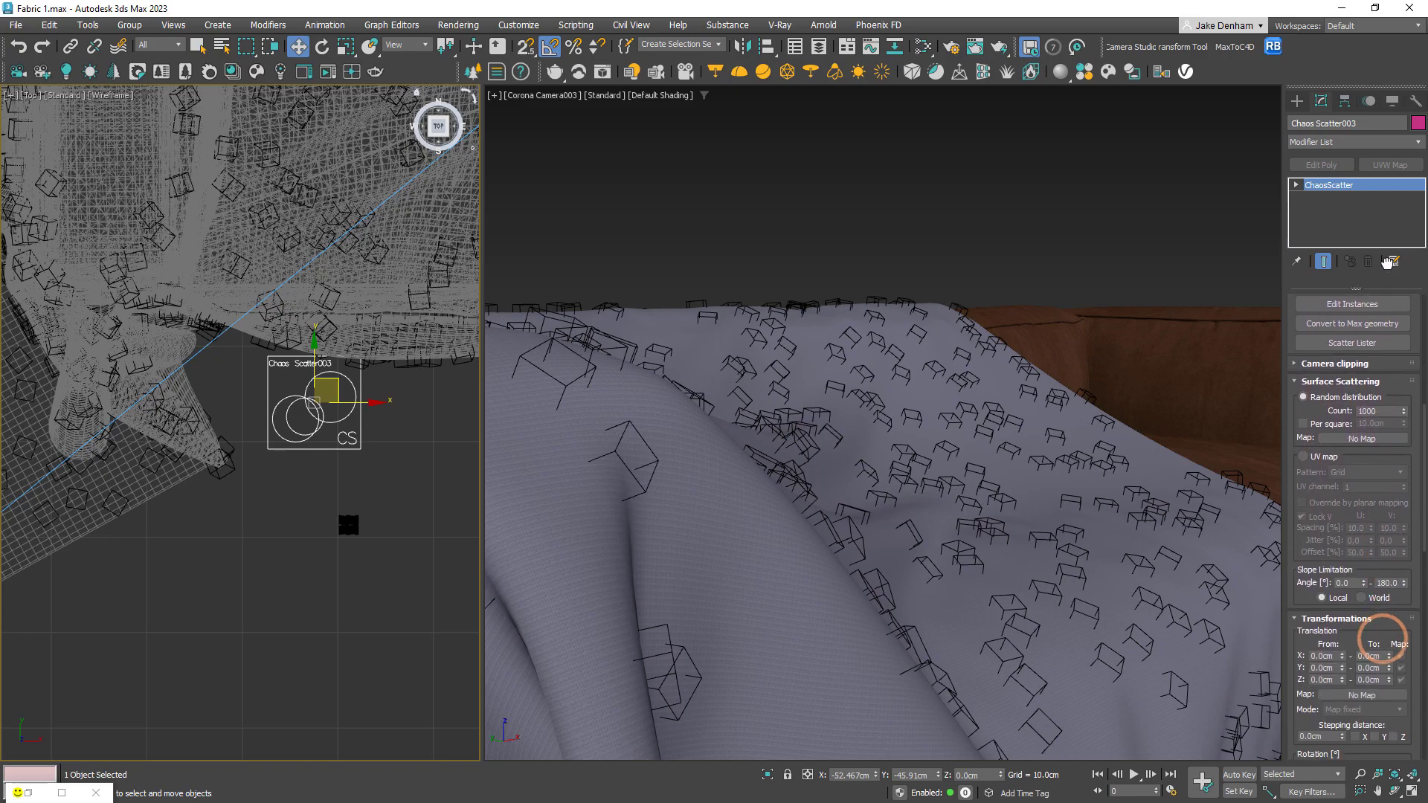
left_click(1329, 421)
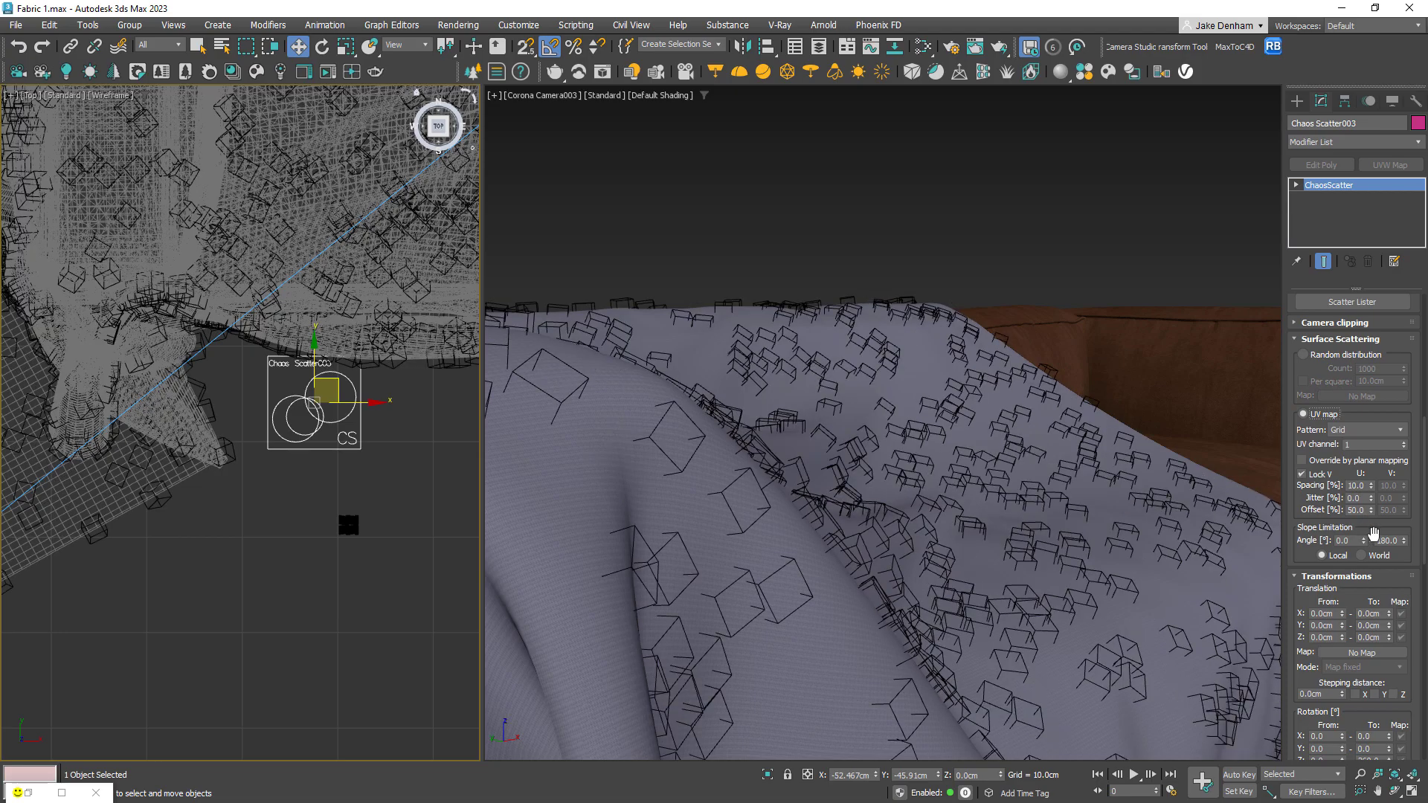
scroll(1373, 528, "down", 2)
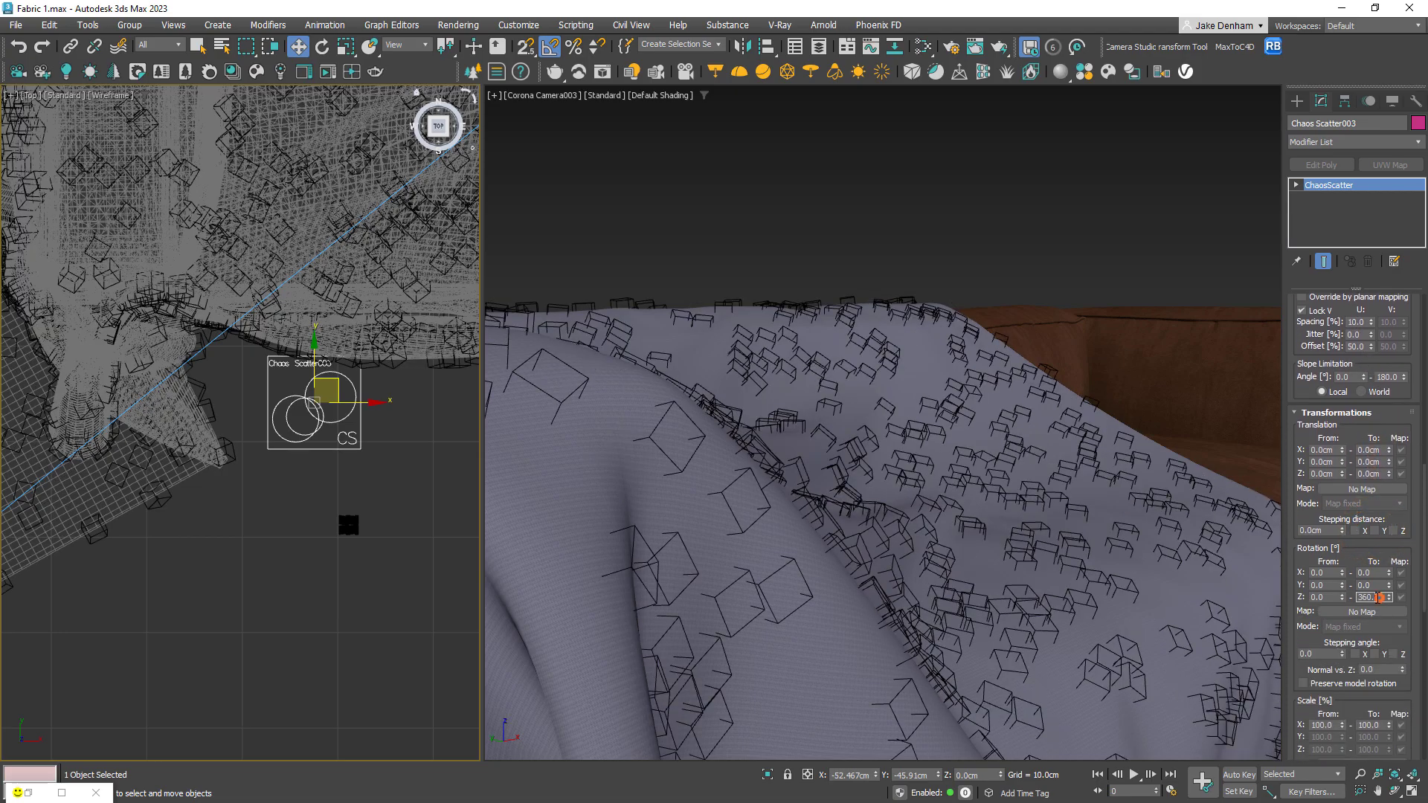
left_click(1345, 684)
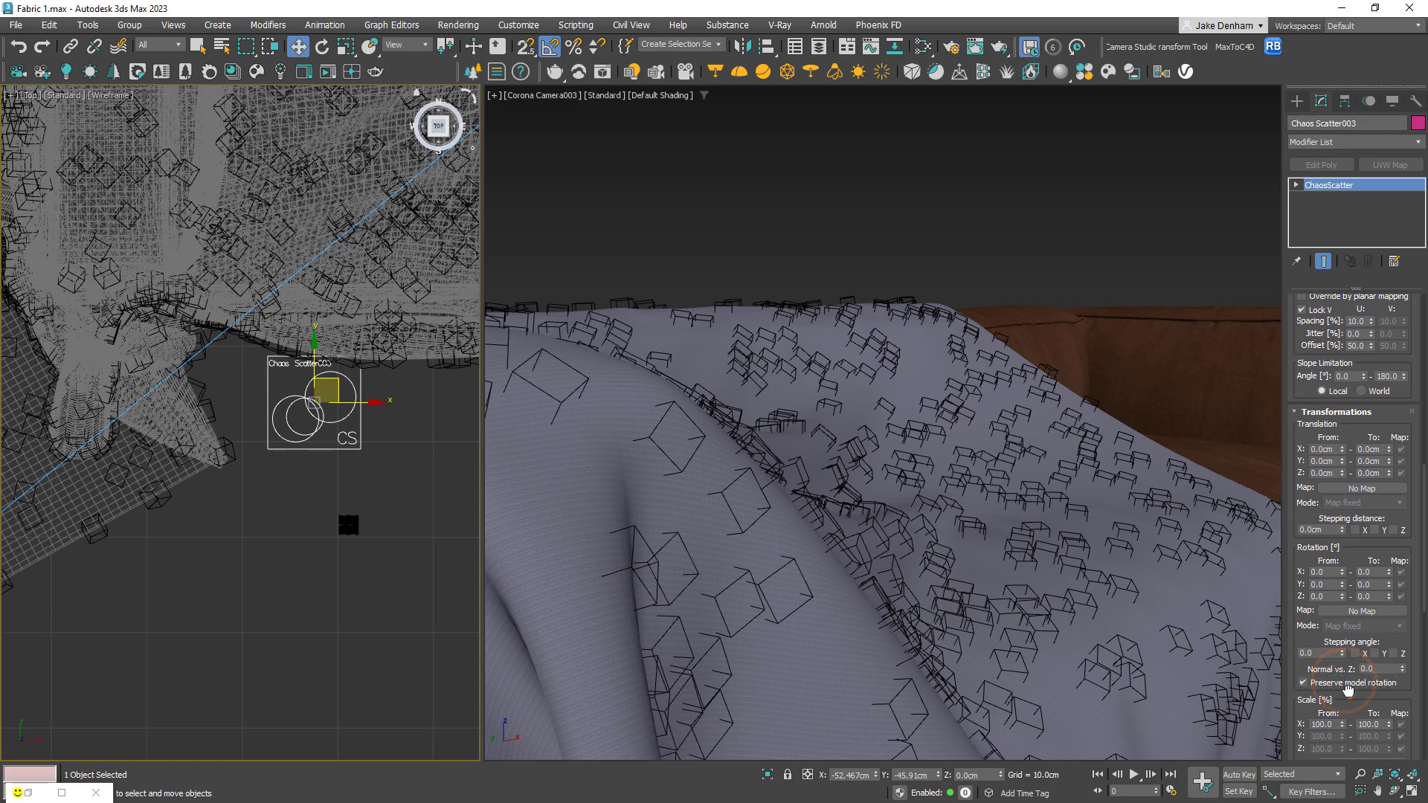
scroll(1345, 681, "down", 3)
Step: Set instance Scale From and To to 50 and render the cloth again
double_click(1320, 625)
type("50")
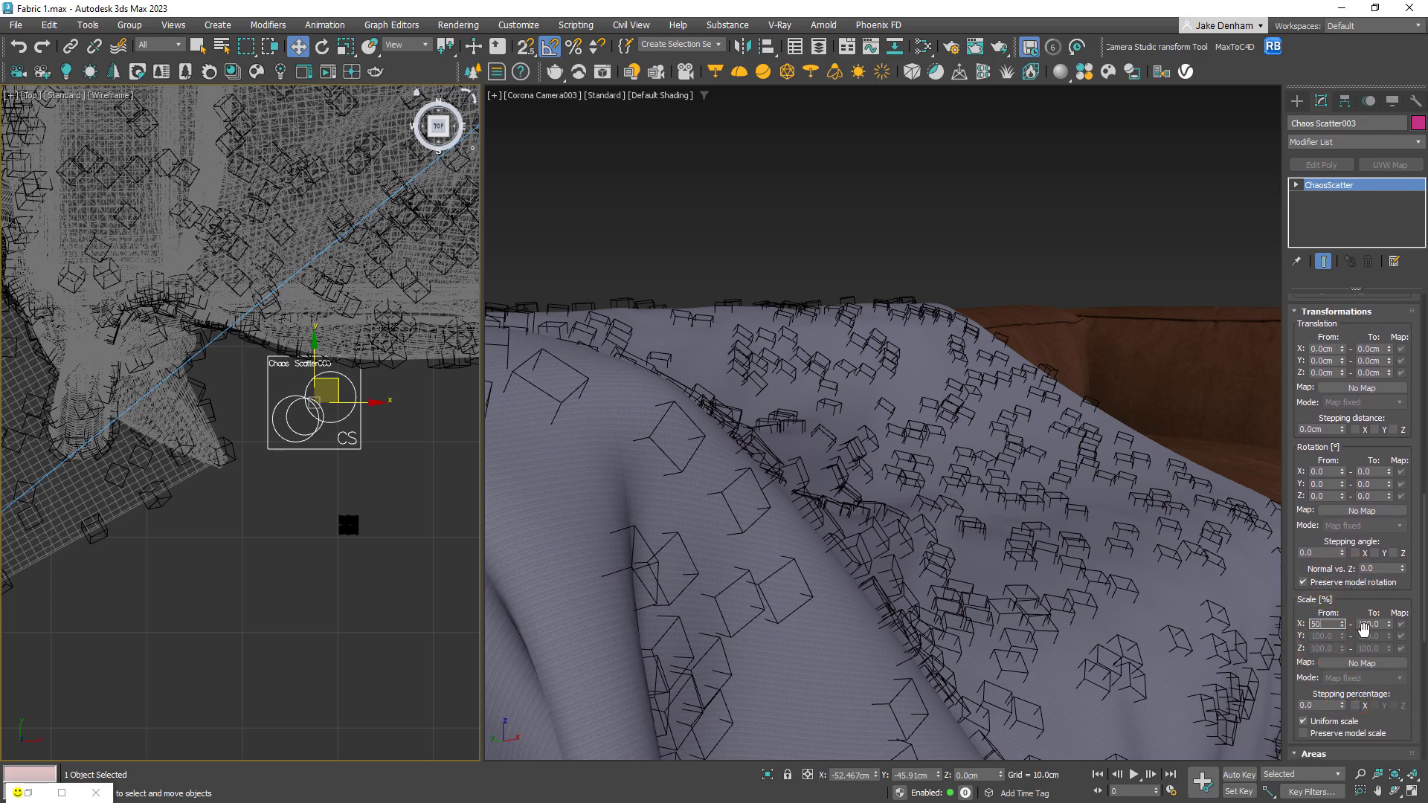
key("Return")
double_click(1369, 624)
type("50")
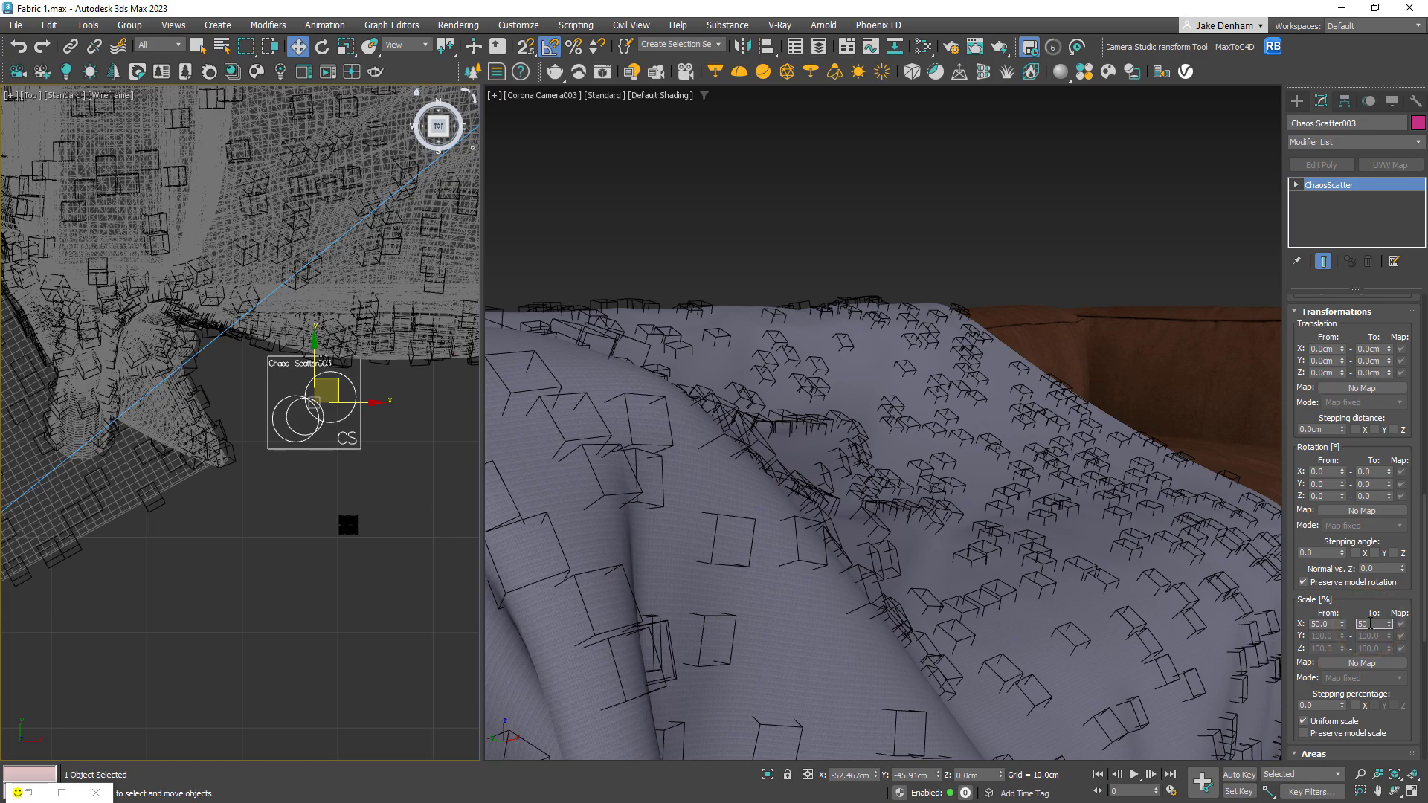
key("Return")
left_click(307, 72)
left_click(1252, 215)
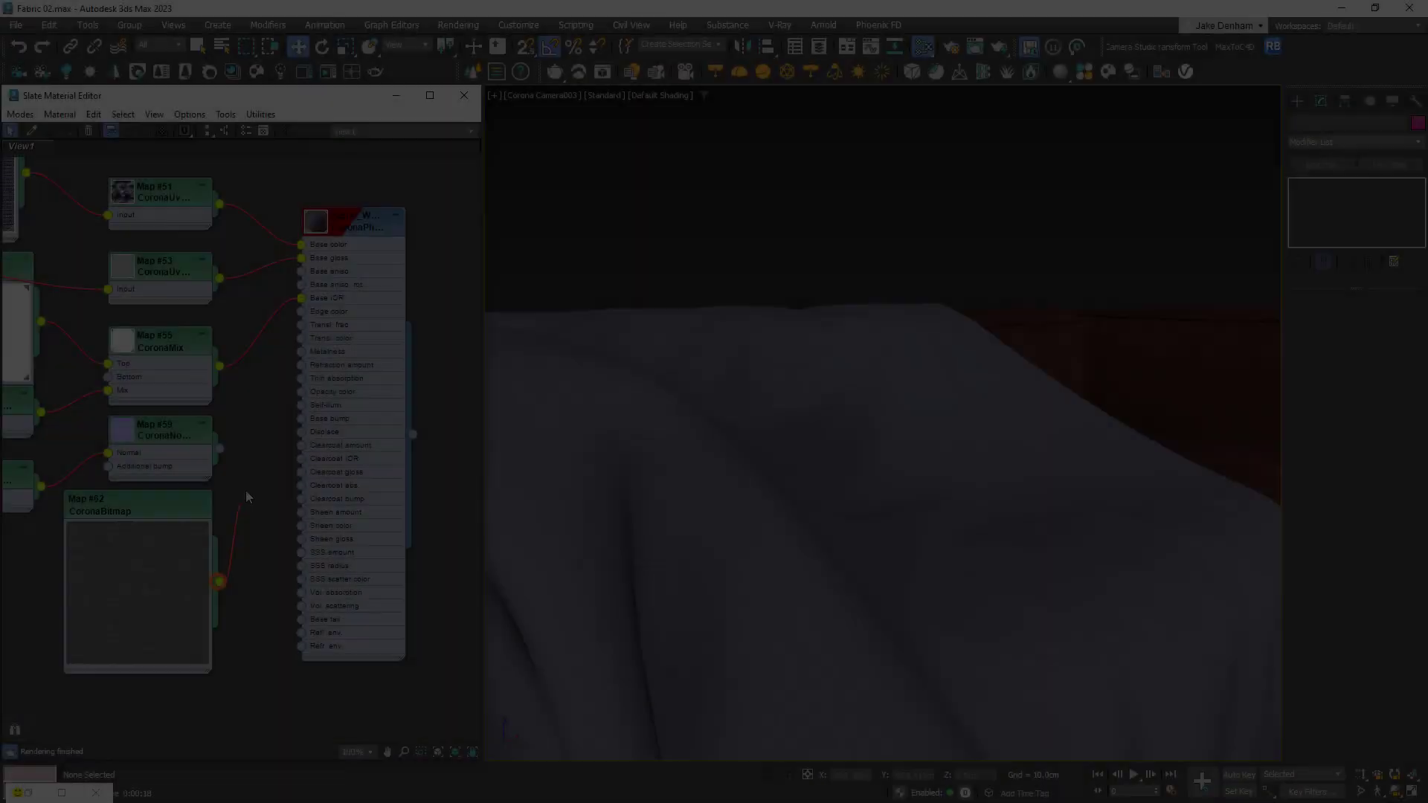
Step: Connect Map #62 CoronaBitmap to the fabric material's Displace input and render the displaced cloth in Corona
left_click_drag(247, 497, 301, 431)
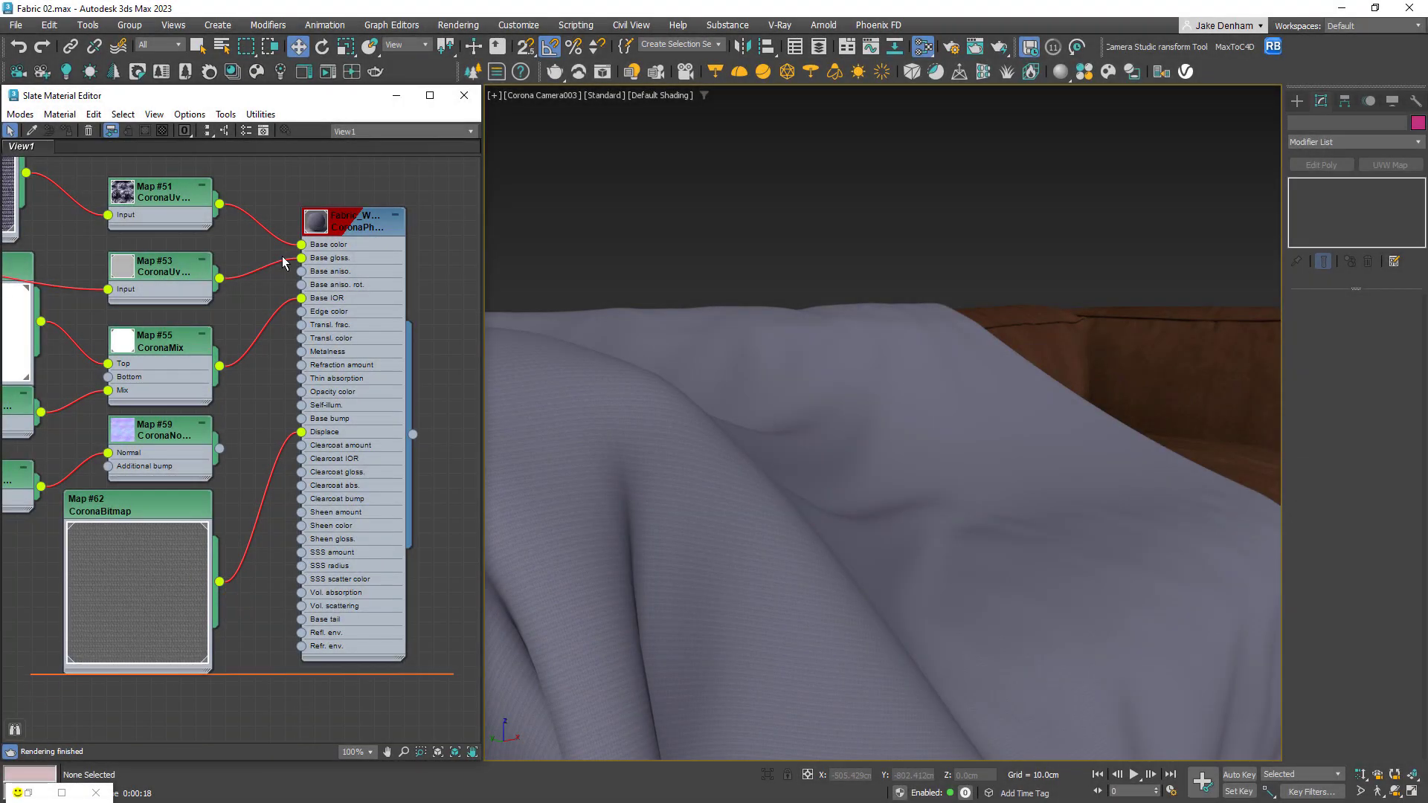
left_click(303, 73)
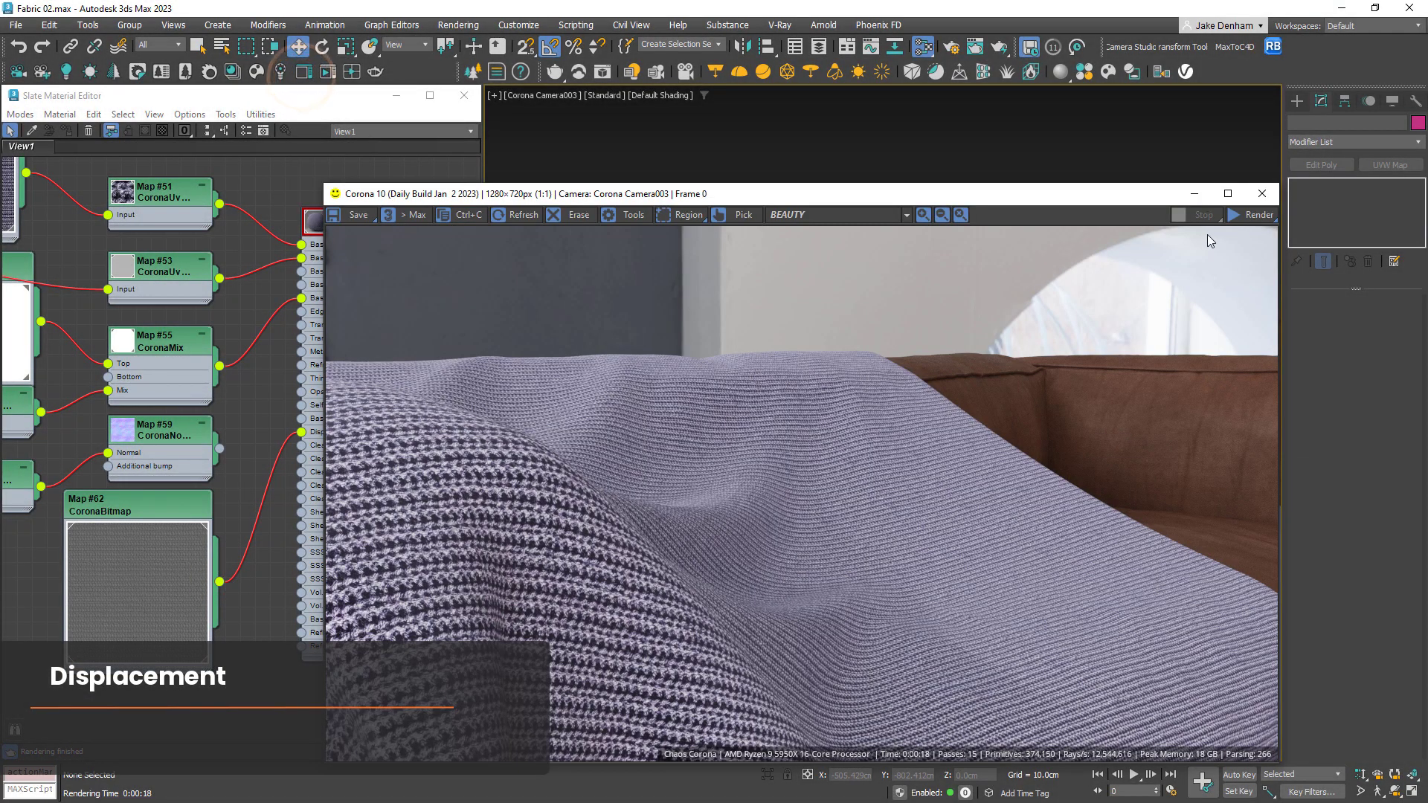
left_click(1250, 214)
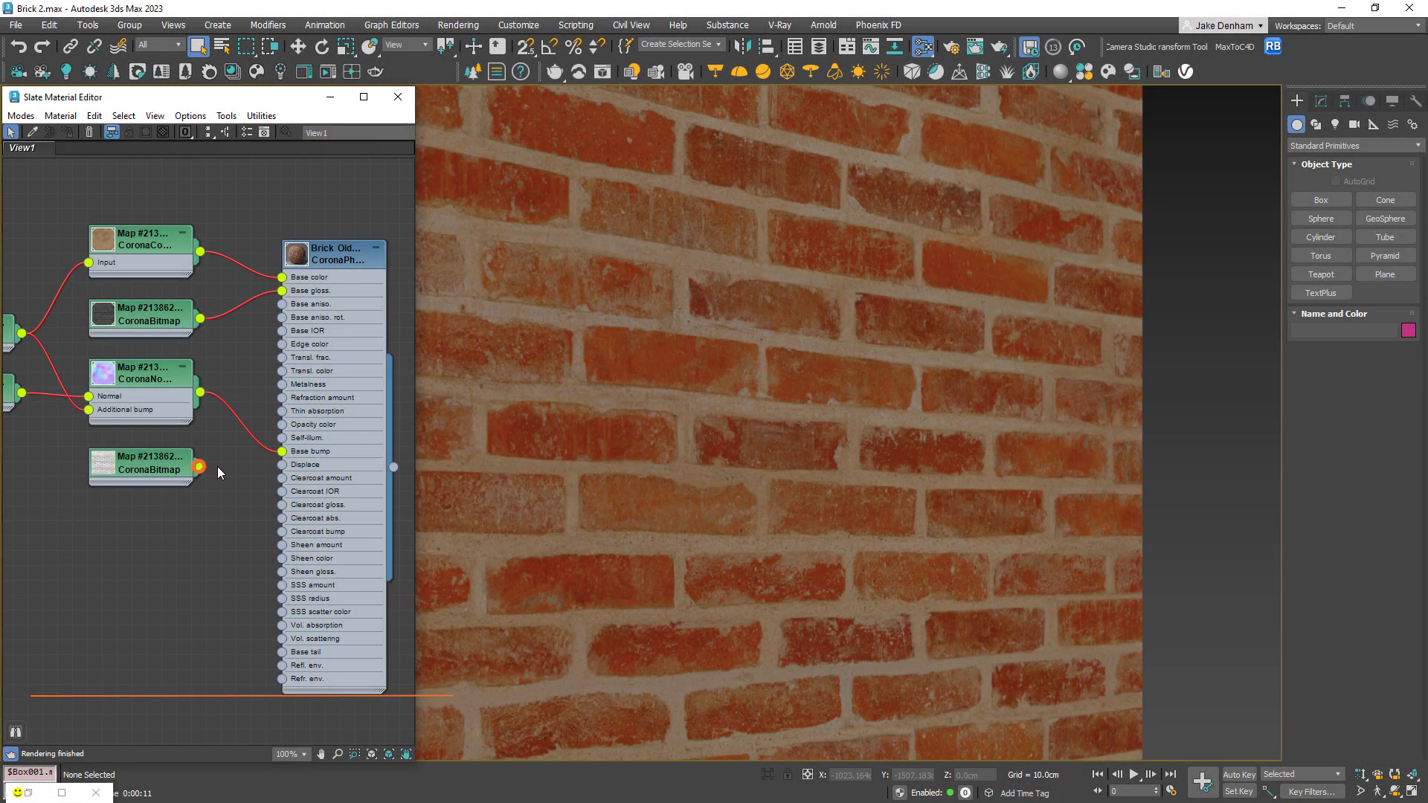
Step: Connect the unused CoronaBitmap to the brick material's Displace input and render the brick wall
left_click_drag(199, 467, 282, 464)
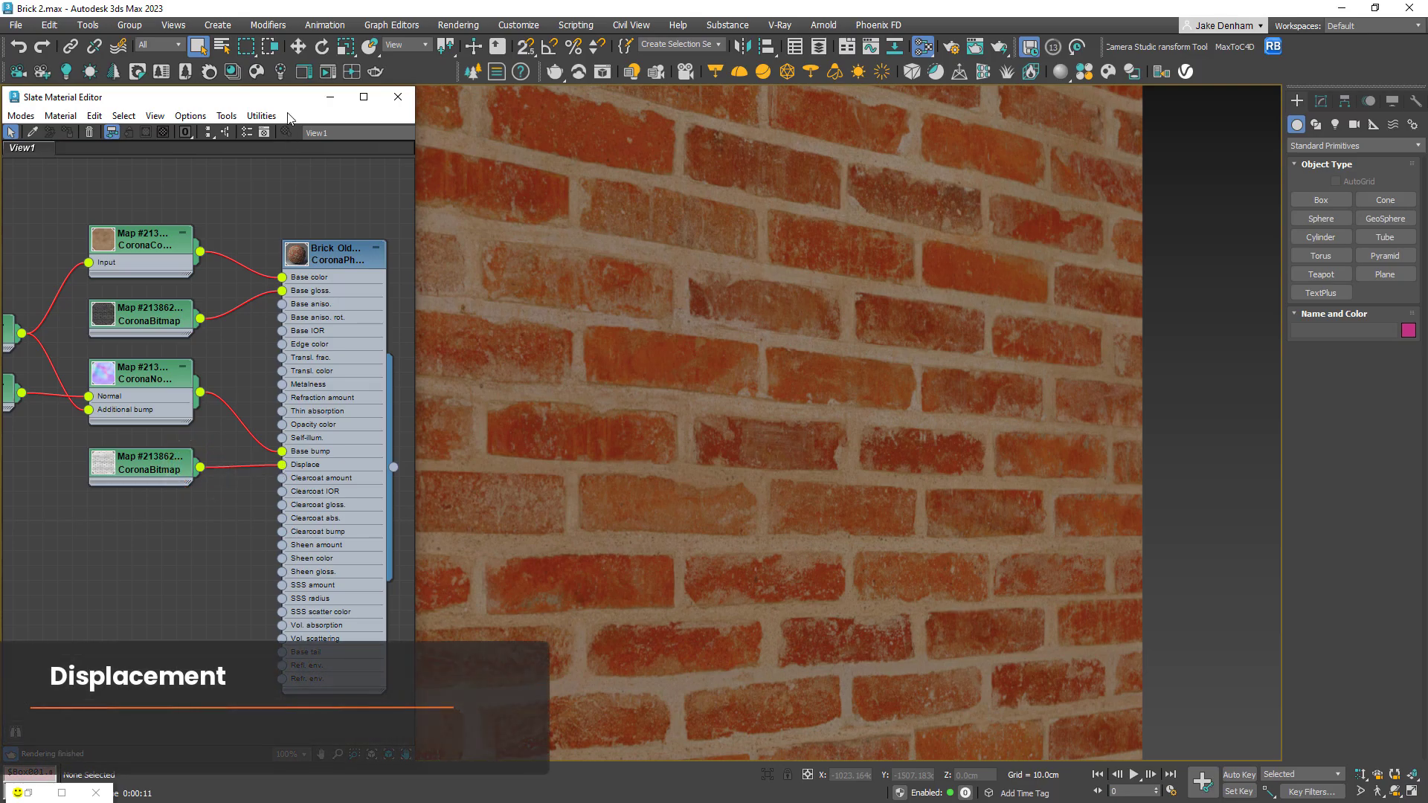
left_click(302, 73)
left_click(1260, 210)
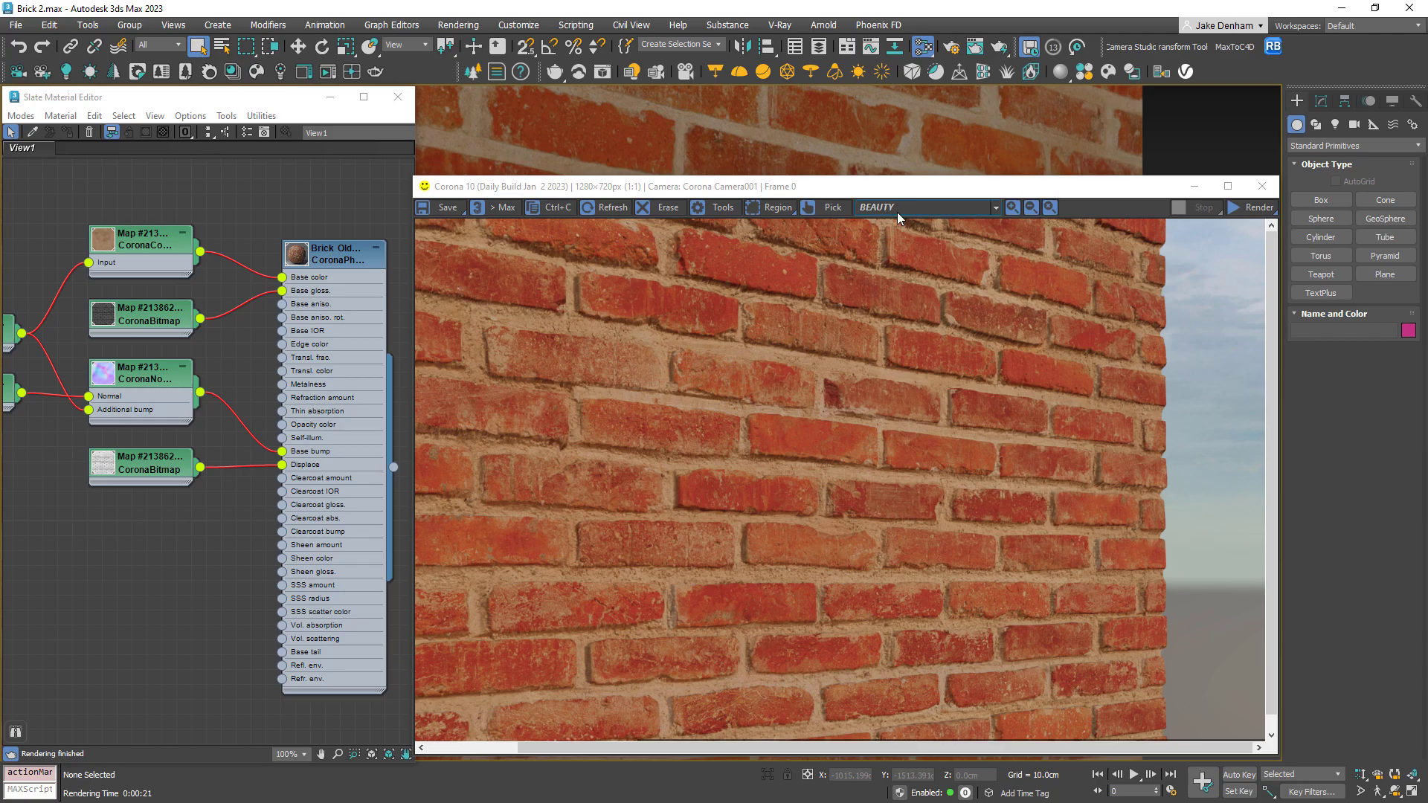
Step: Store the new render in the VFB history, with it as image A and the earlier render as B
left_click(720, 212)
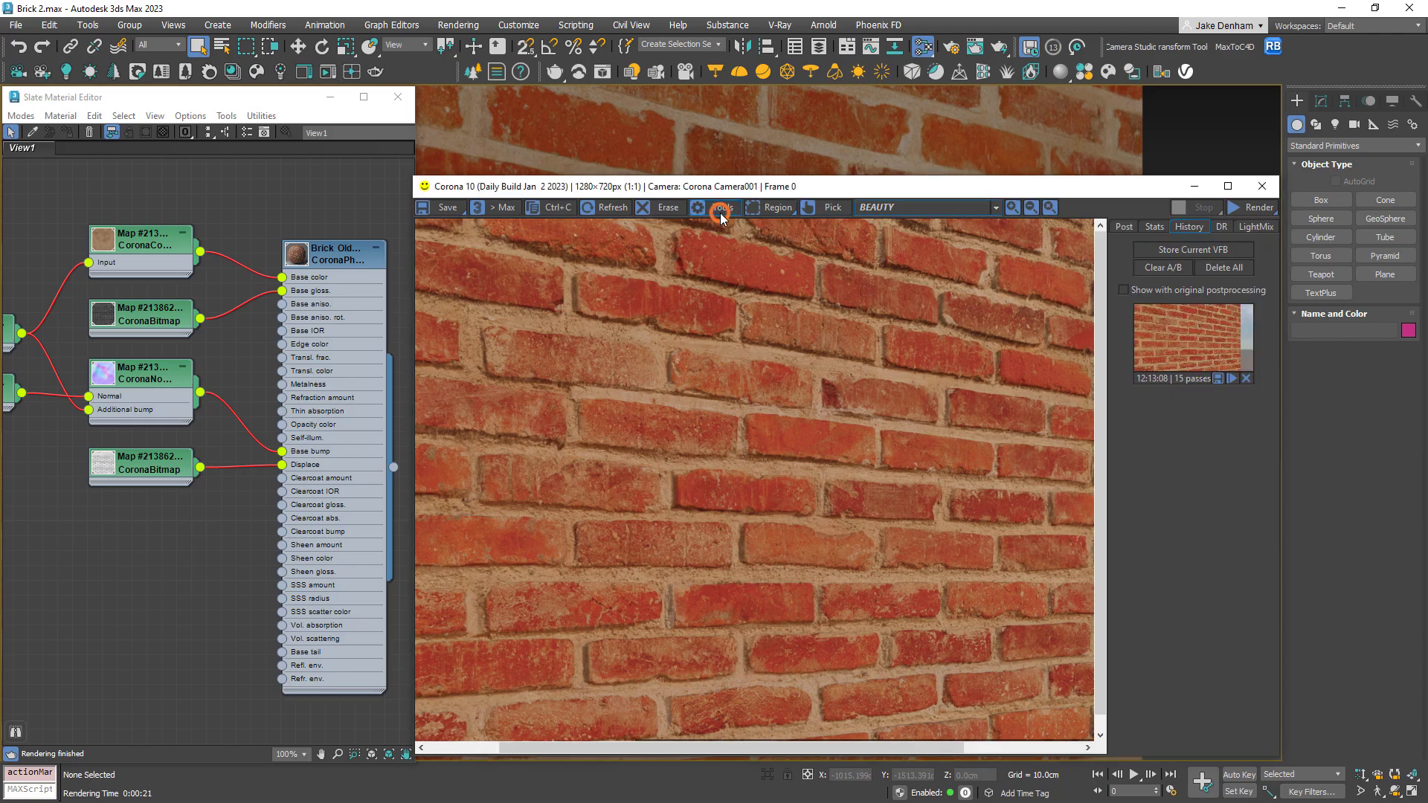
left_click(1194, 252)
left_click(1195, 354)
left_click(1211, 416)
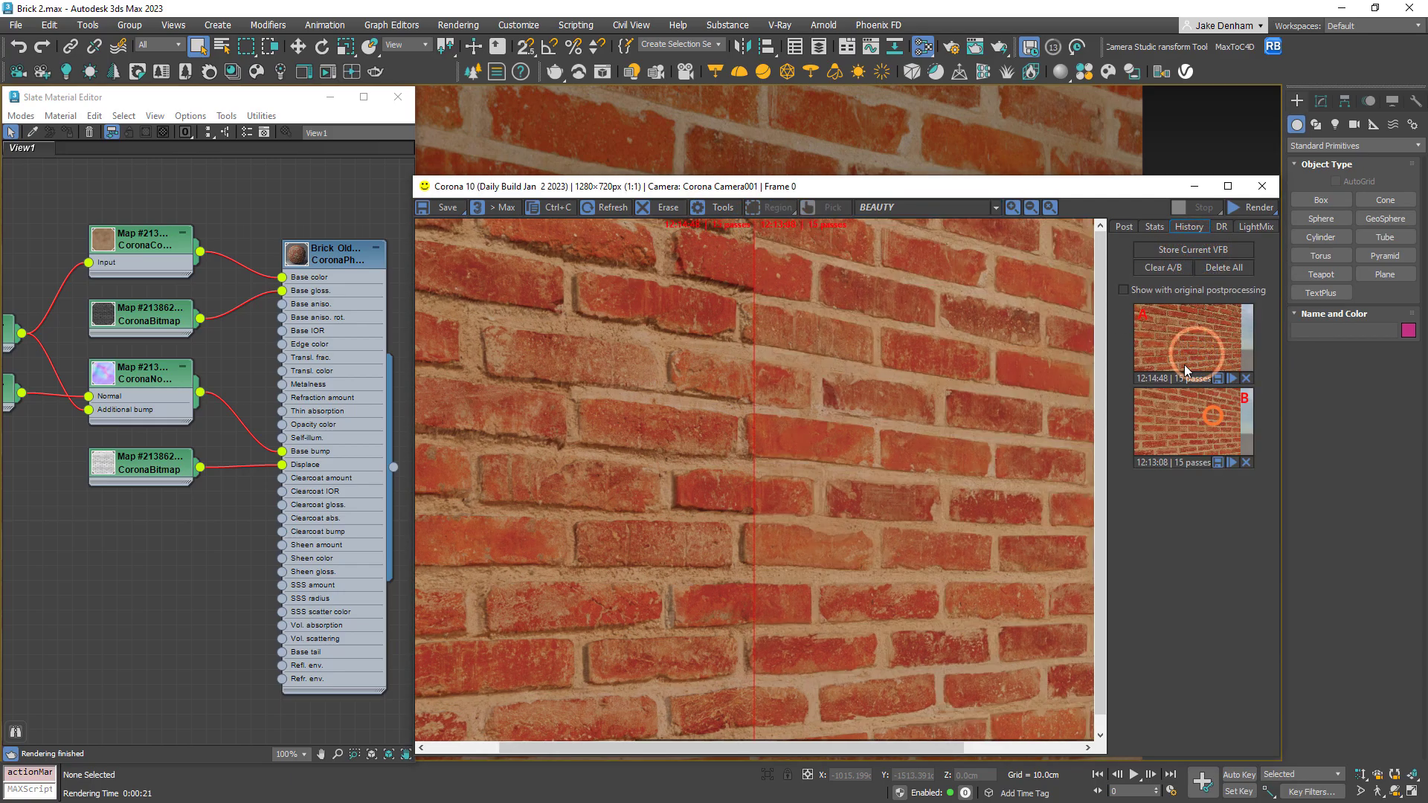
Step: Sweep the A/B split divider across the brick wall to compare the two renders
left_click(720, 207)
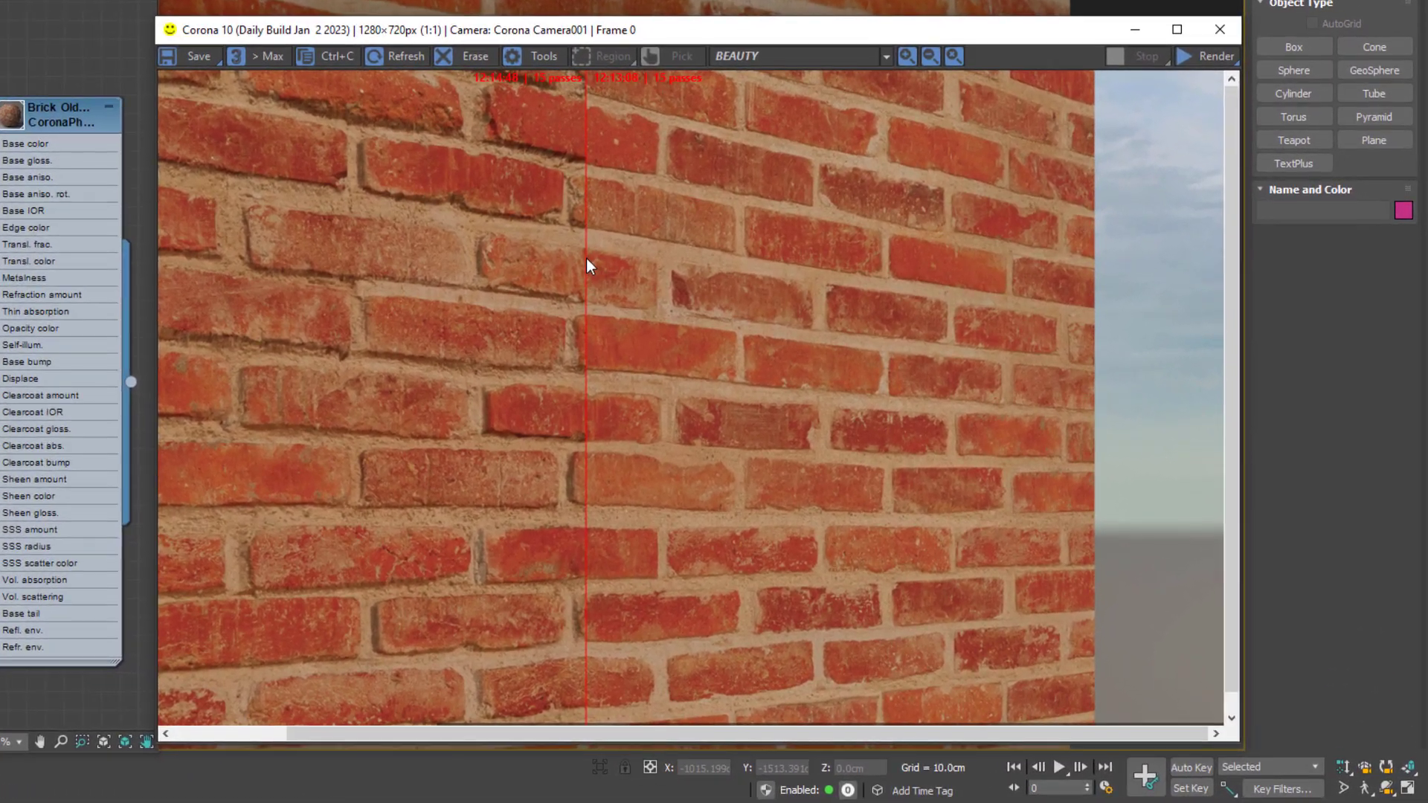
left_click_drag(754, 368, 1128, 387)
left_click_drag(1053, 284, 780, 332)
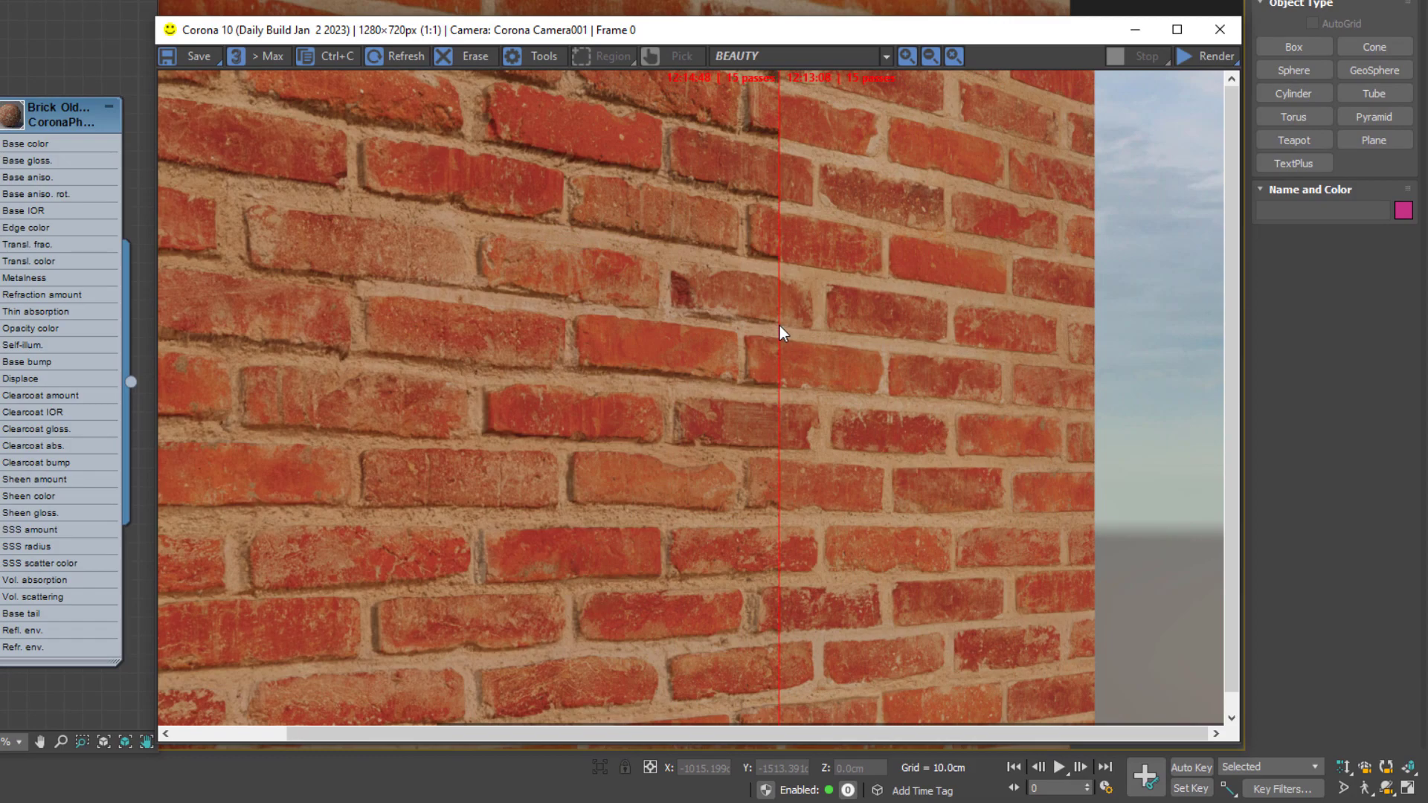